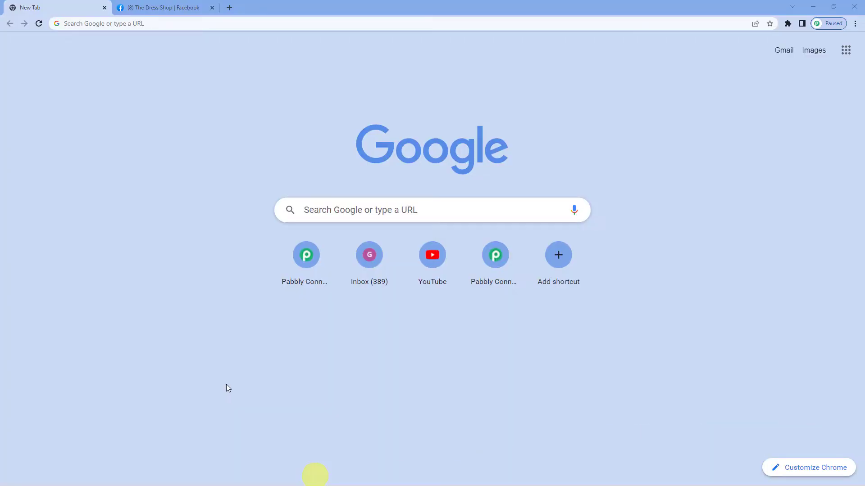
Step: Go to pabbly.com in the first Chrome tab
{"action": "left_click", "coordinate": [175, 23]}
{"action": "type", "text": "pa"}
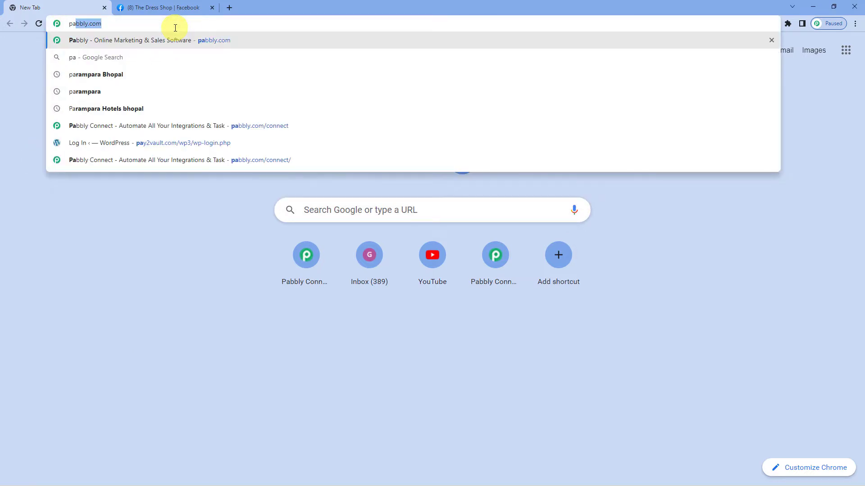
{"action": "type", "text": "bbly"}
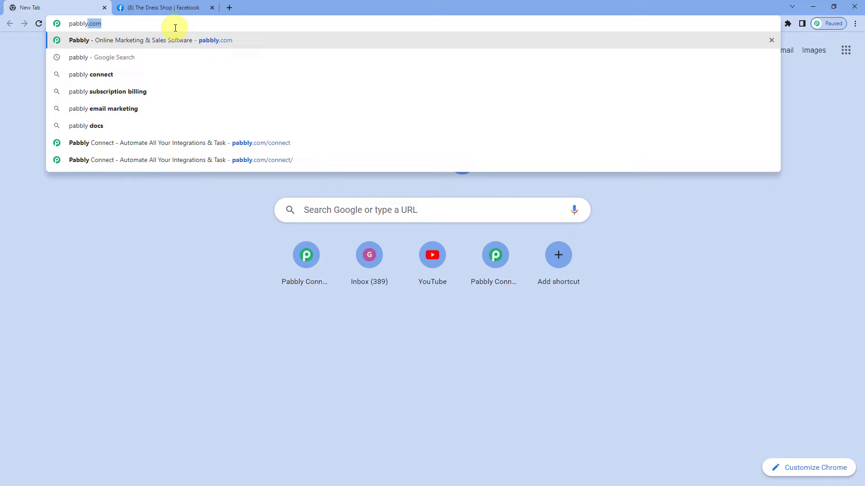
{"action": "type", "text": ".co"}
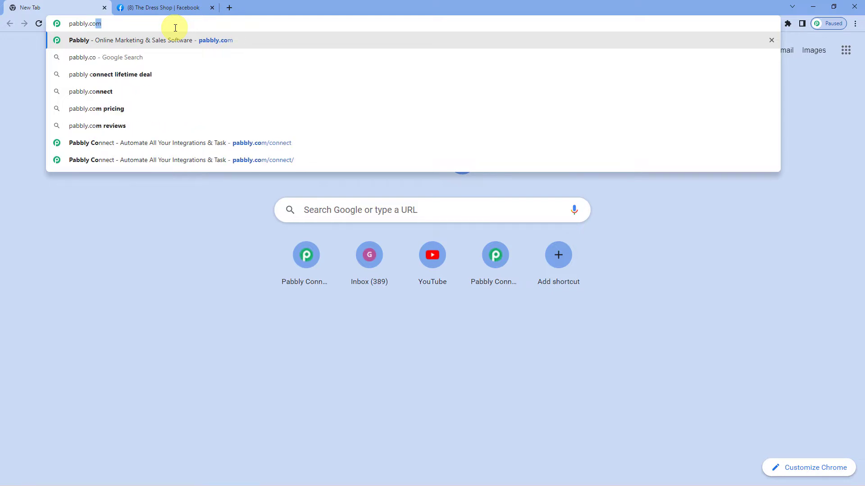
{"action": "type", "text": "m"}
{"action": "key", "text": "Return"}
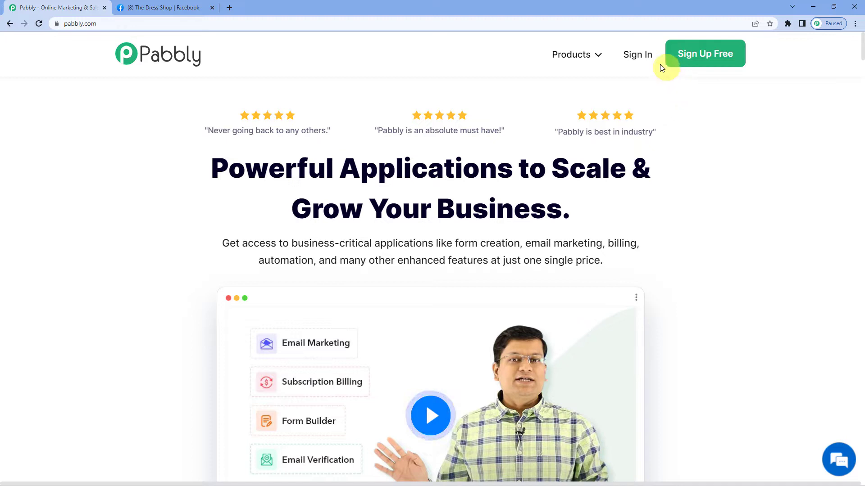
Step: Sign in and create a Pabbly Connect workflow named 'Giphy To Facebook Pages'
{"action": "left_click", "coordinate": [637, 54]}
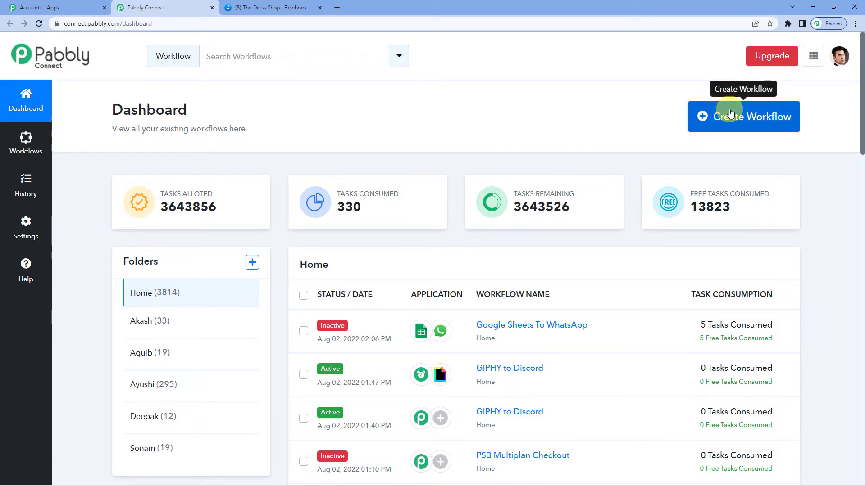
{"action": "left_click", "coordinate": [730, 113]}
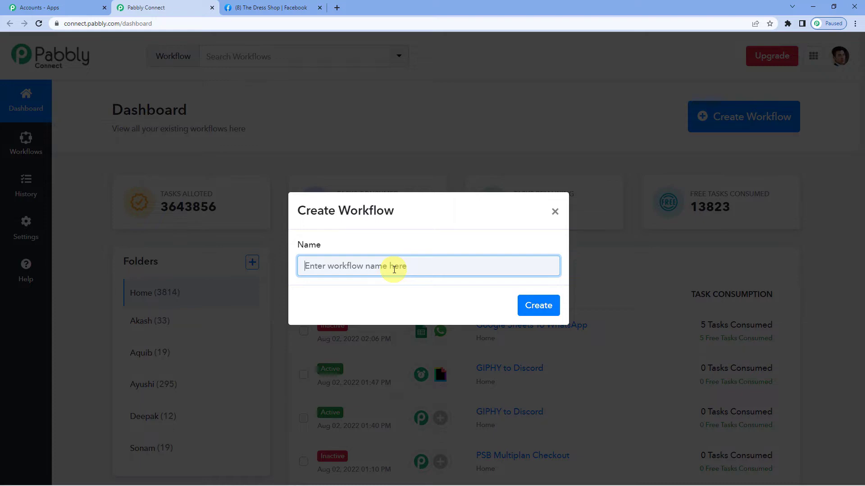
{"action": "type", "text": "Giphy To Facebook Pages"}
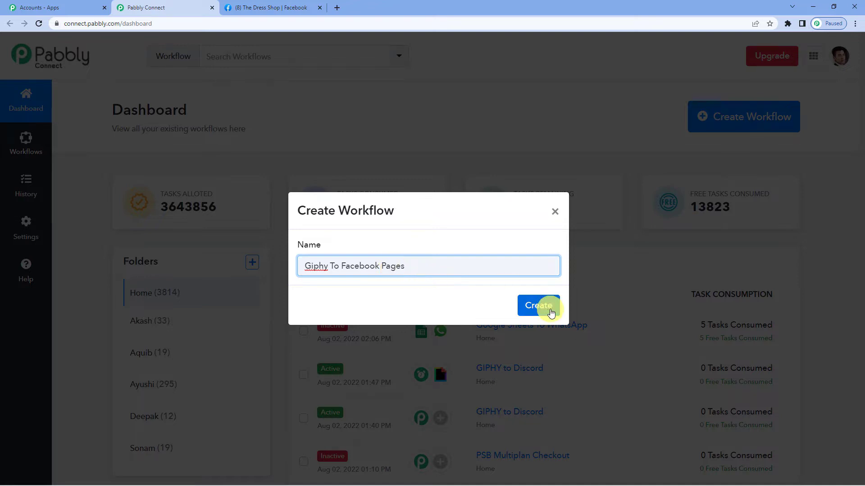
{"action": "left_click", "coordinate": [547, 306]}
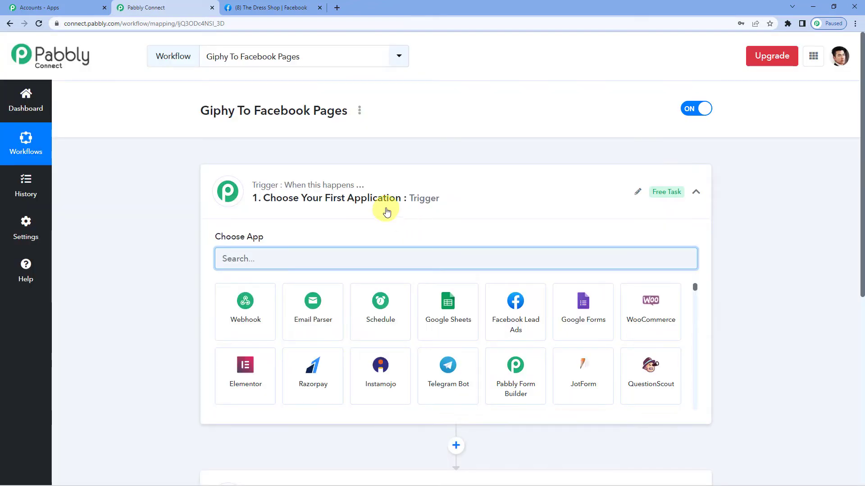
Step: Collapse the trigger step's Choose App panel so both steps sit empty
{"action": "left_click", "coordinate": [387, 212]}
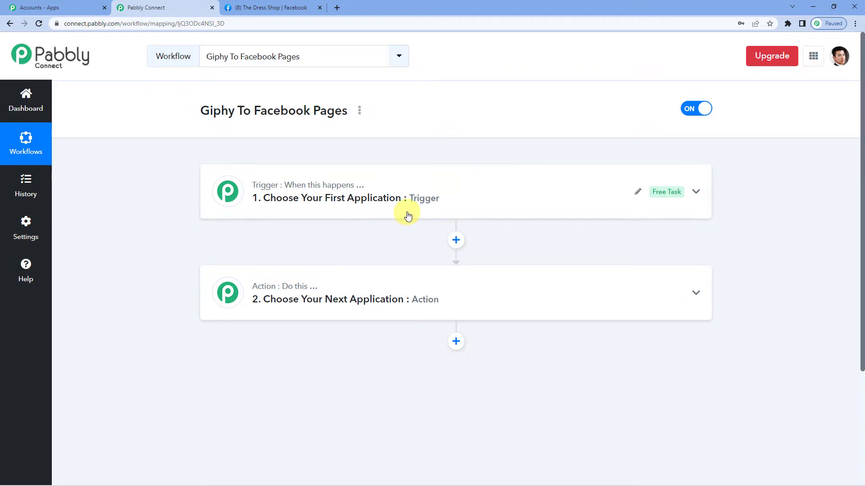
{"action": "mouse_move", "coordinate": [455, 359]}
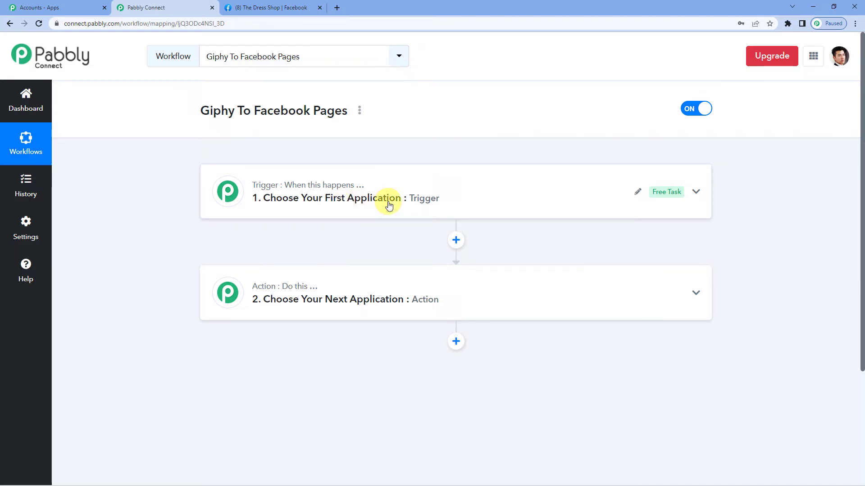
{"action": "mouse_move", "coordinate": [456, 293]}
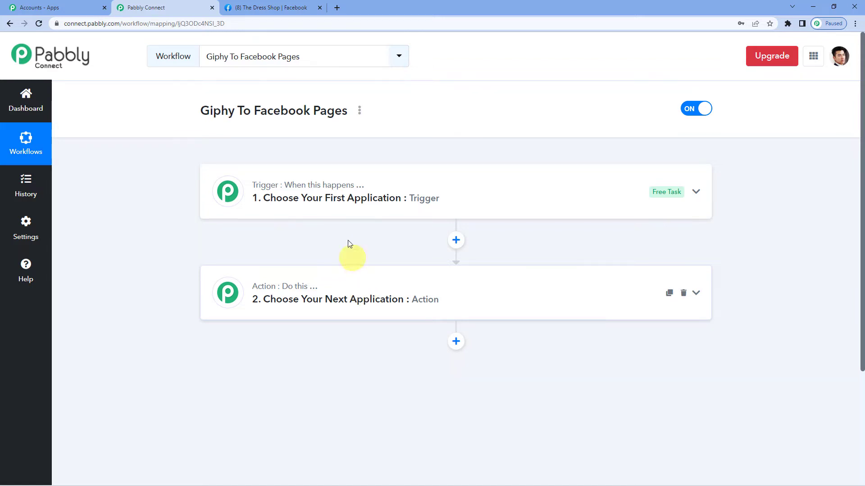
Step: Pick Schedule by Pabbly as the workflow's trigger app
{"action": "left_click", "coordinate": [341, 207]}
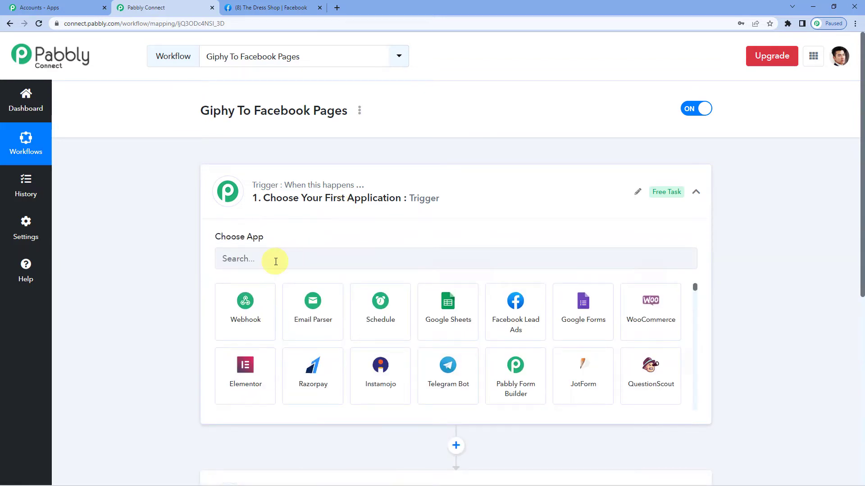
{"action": "left_click", "coordinate": [276, 260]}
{"action": "type", "text": "s"}
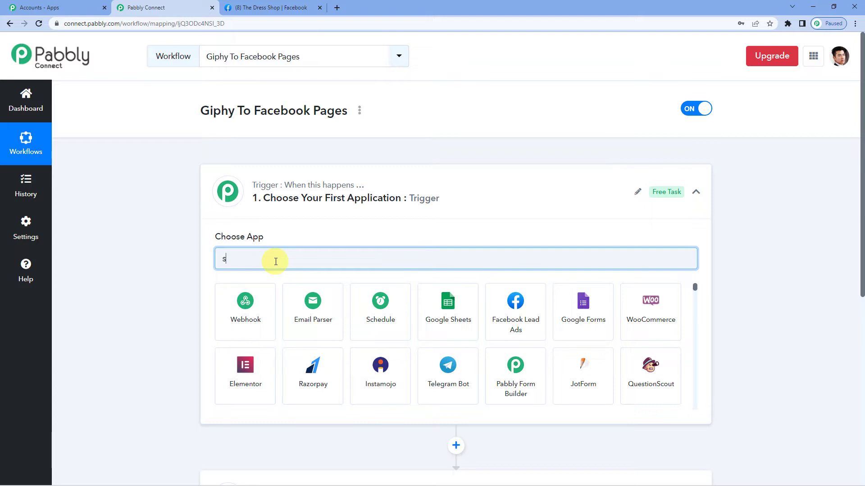
{"action": "type", "text": "ched"}
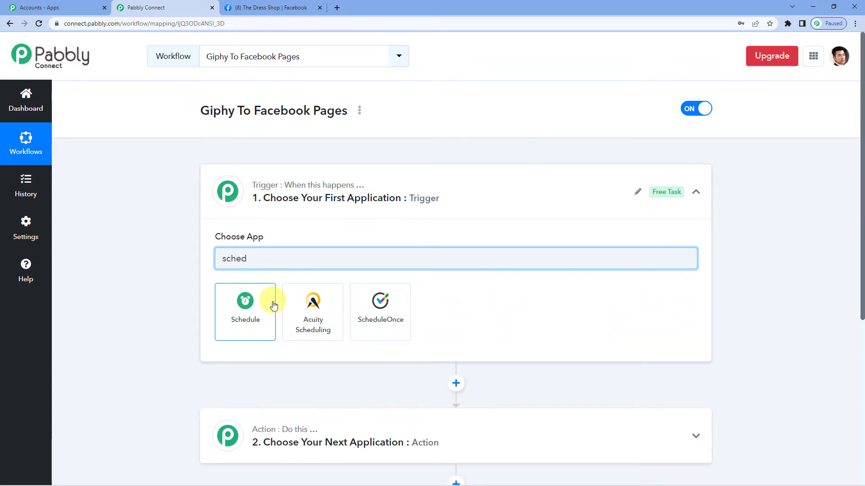
{"action": "left_click", "coordinate": [272, 301]}
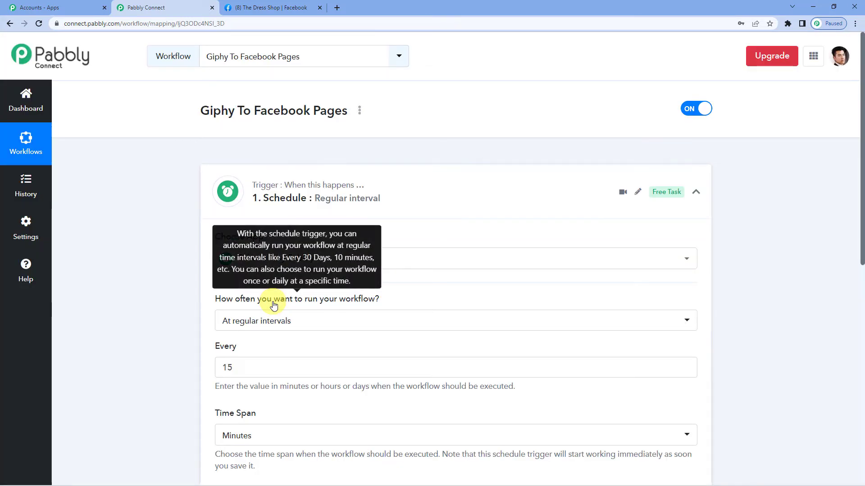
{"action": "scroll", "coordinate": [352, 268], "scroll_direction": "down", "scroll_amount": 1}
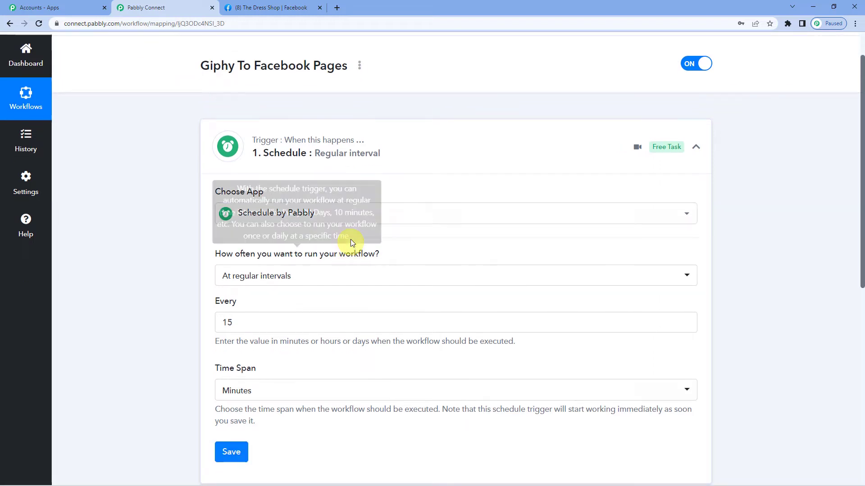
{"action": "scroll", "coordinate": [350, 239], "scroll_direction": "down", "scroll_amount": 2}
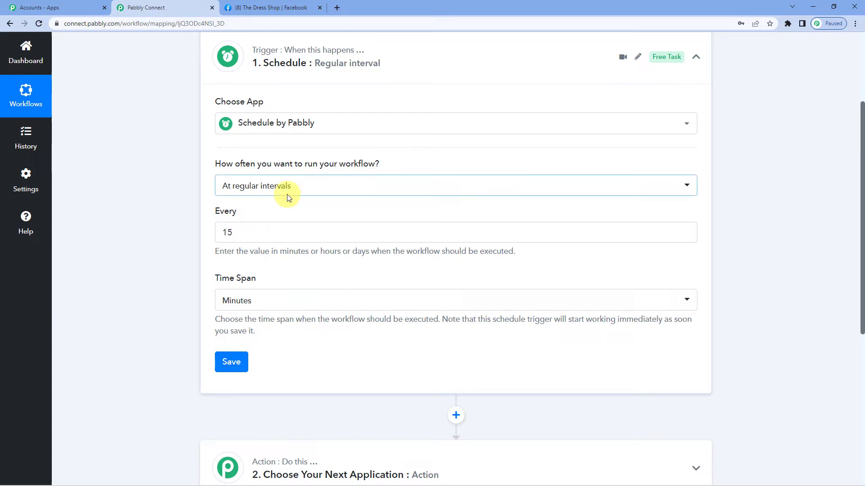
Step: Schedule the trigger to run every day at 10:00 and save it
{"action": "left_click", "coordinate": [288, 199]}
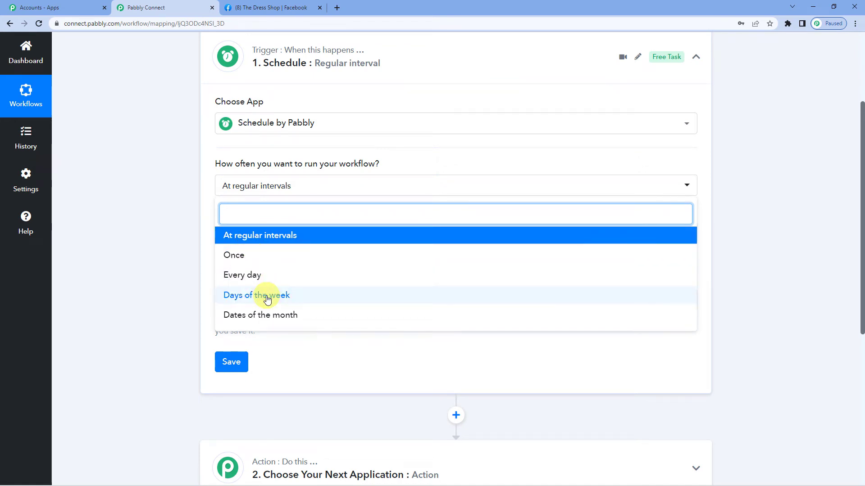
{"action": "scroll", "coordinate": [268, 295], "scroll_direction": "down", "scroll_amount": 1}
{"action": "scroll", "coordinate": [256, 228], "scroll_direction": "up", "scroll_amount": 1}
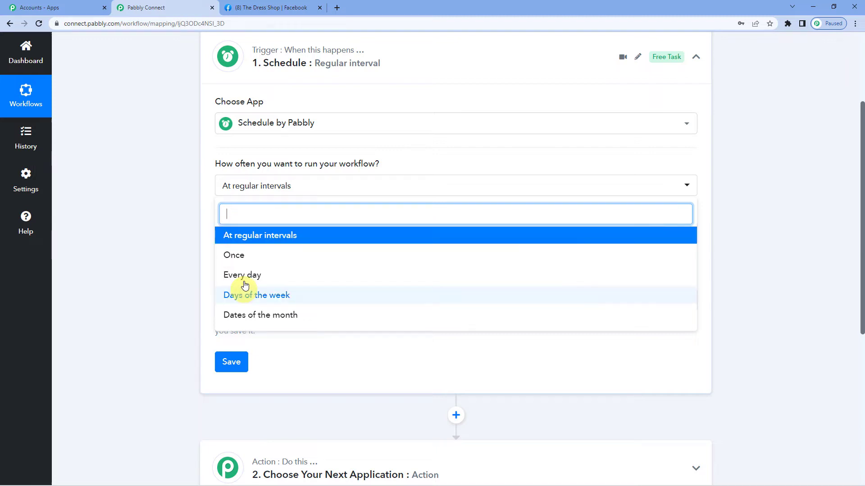
{"action": "left_click", "coordinate": [246, 276]}
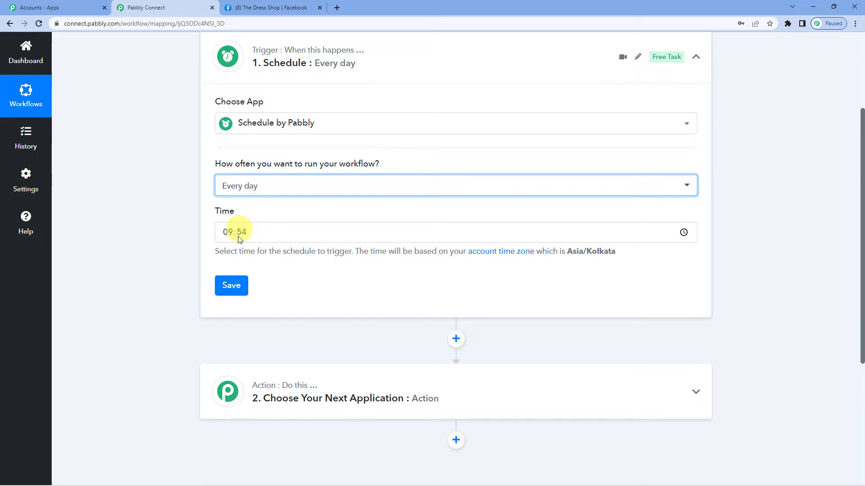
{"action": "left_click", "coordinate": [684, 233]}
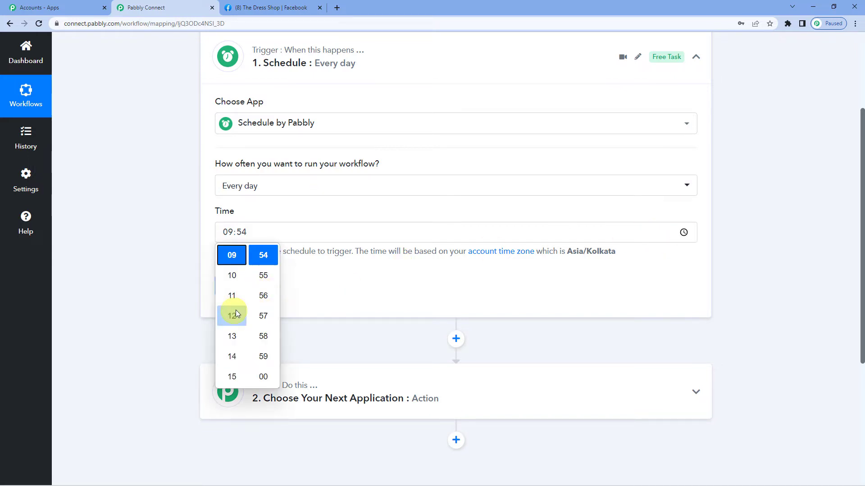
{"action": "left_click", "coordinate": [236, 281]}
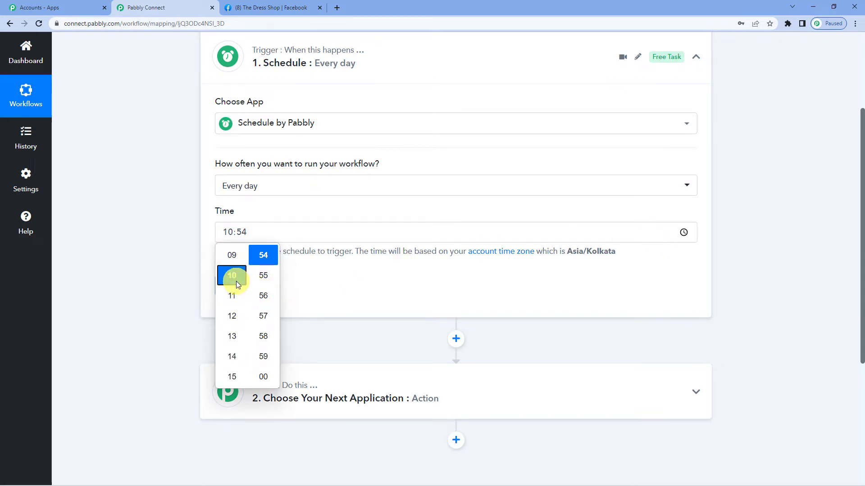
{"action": "scroll", "coordinate": [255, 298], "scroll_direction": "up", "scroll_amount": 5}
{"action": "scroll", "coordinate": [255, 297], "scroll_direction": "up", "scroll_amount": 5}
{"action": "scroll", "coordinate": [256, 301], "scroll_direction": "up", "scroll_amount": 8}
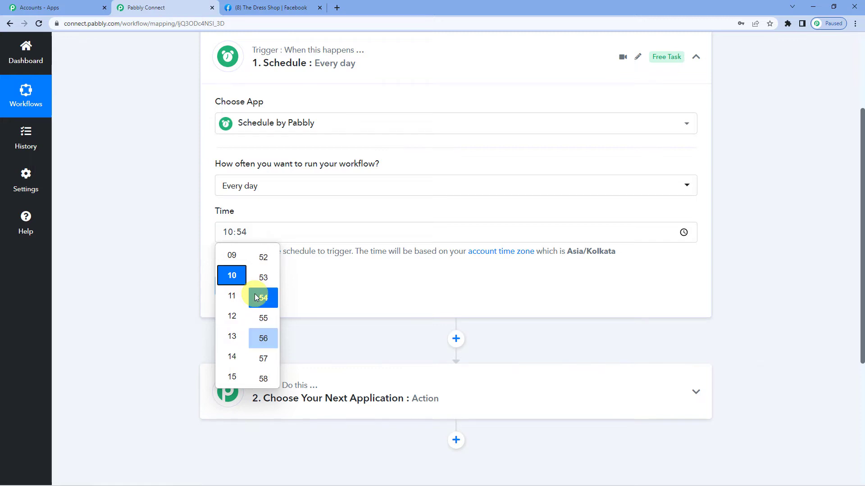
{"action": "scroll", "coordinate": [255, 306], "scroll_direction": "up", "scroll_amount": 6}
{"action": "scroll", "coordinate": [257, 304], "scroll_direction": "down", "scroll_amount": 3}
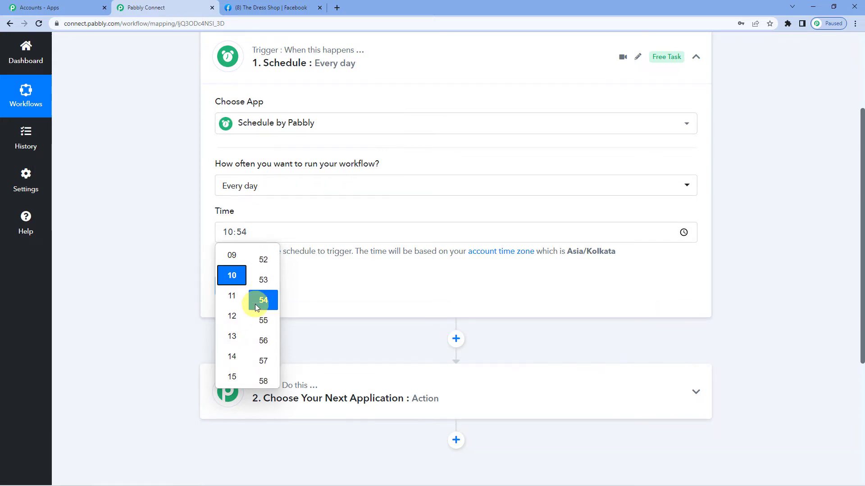
{"action": "scroll", "coordinate": [257, 302], "scroll_direction": "down", "scroll_amount": 2}
{"action": "scroll", "coordinate": [259, 300], "scroll_direction": "down", "scroll_amount": 2}
{"action": "scroll", "coordinate": [260, 300], "scroll_direction": "up", "scroll_amount": 2}
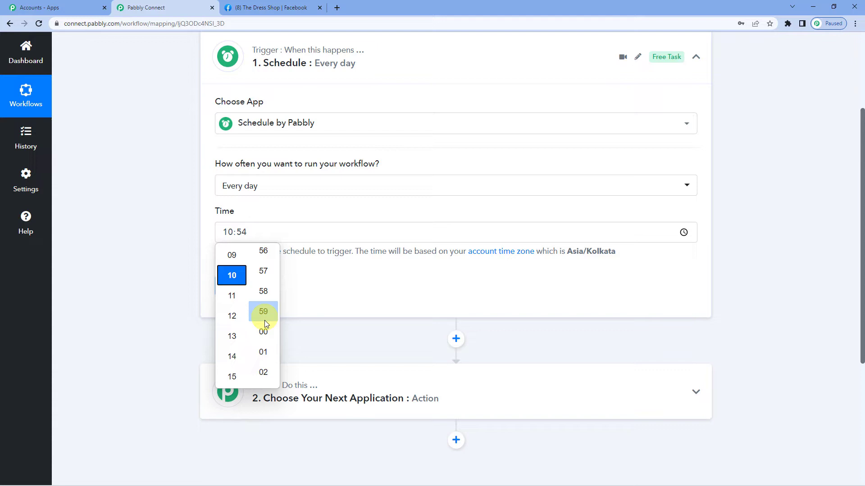
{"action": "left_click", "coordinate": [263, 333]}
{"action": "left_click", "coordinate": [233, 286]}
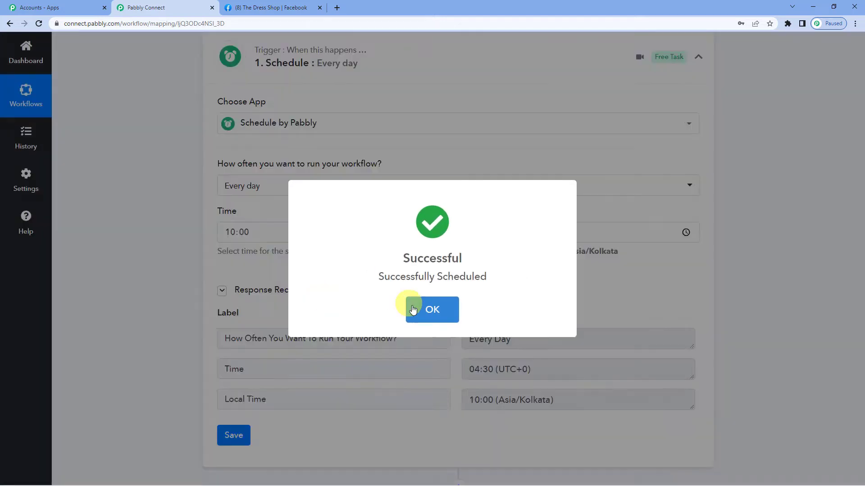
{"action": "left_click", "coordinate": [432, 311]}
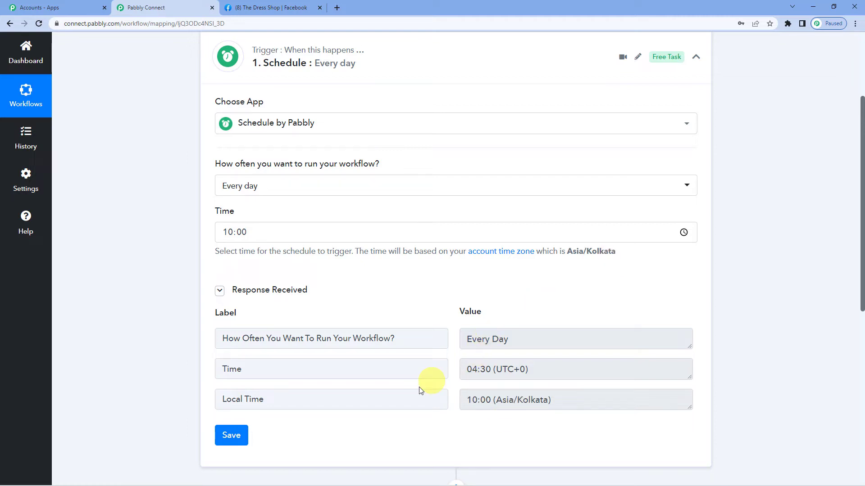
Step: Expand the action step to choose its app
{"action": "scroll", "coordinate": [365, 333], "scroll_direction": "down", "scroll_amount": 3}
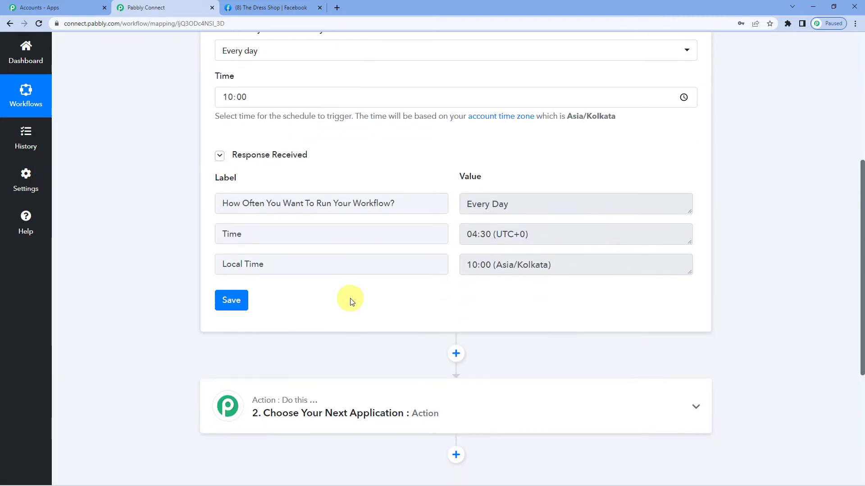
{"action": "scroll", "coordinate": [349, 300], "scroll_direction": "down", "scroll_amount": 2}
{"action": "left_click", "coordinate": [356, 301]}
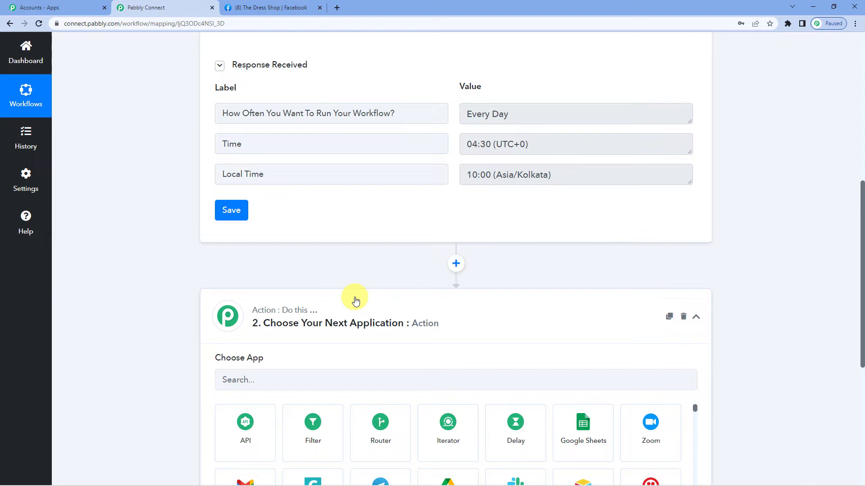
Step: Choose Giphy as the action app
{"action": "scroll", "coordinate": [347, 295], "scroll_direction": "down", "scroll_amount": 2}
{"action": "left_click", "coordinate": [271, 294]}
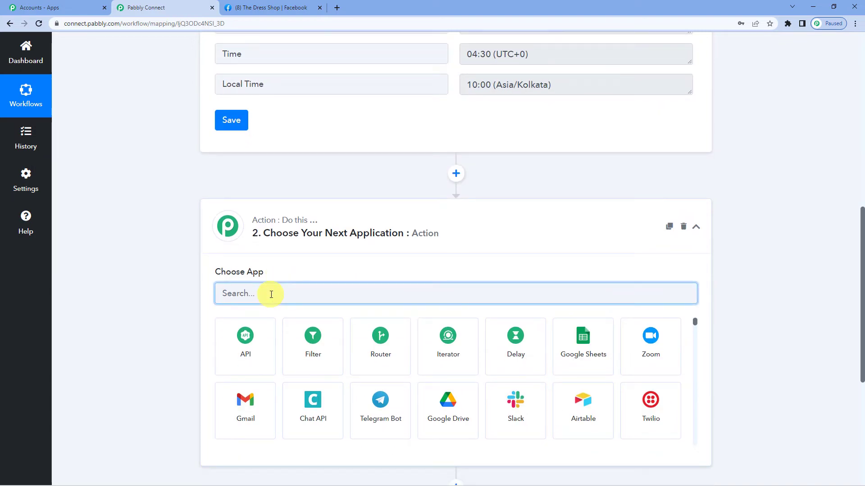
{"action": "type", "text": "giphy"}
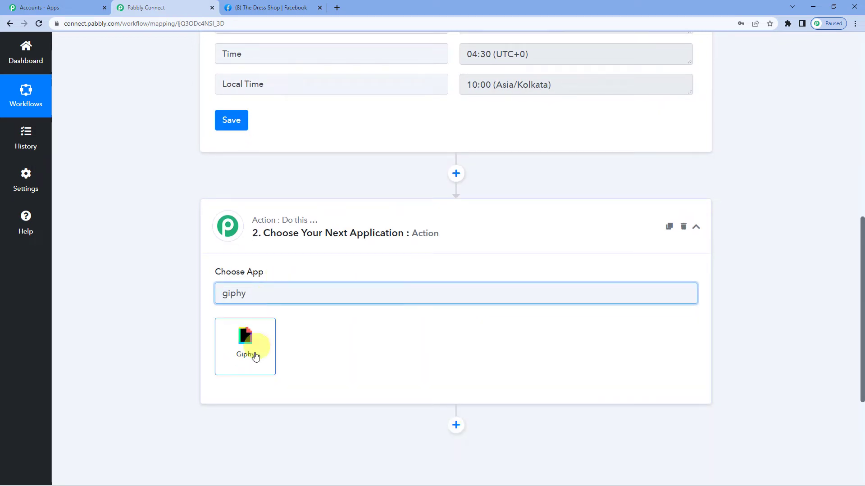
{"action": "left_click", "coordinate": [254, 355]}
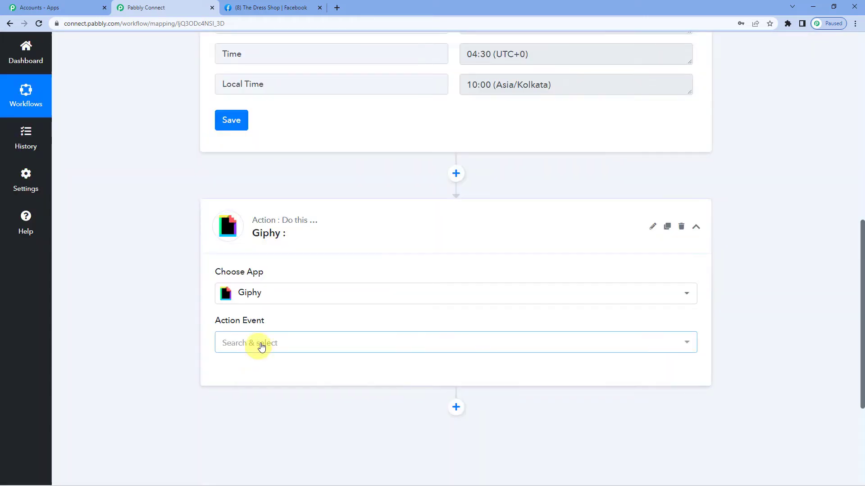
Step: Set the Giphy action event to Get a Random GIF and begin connecting an account
{"action": "left_click", "coordinate": [261, 344]}
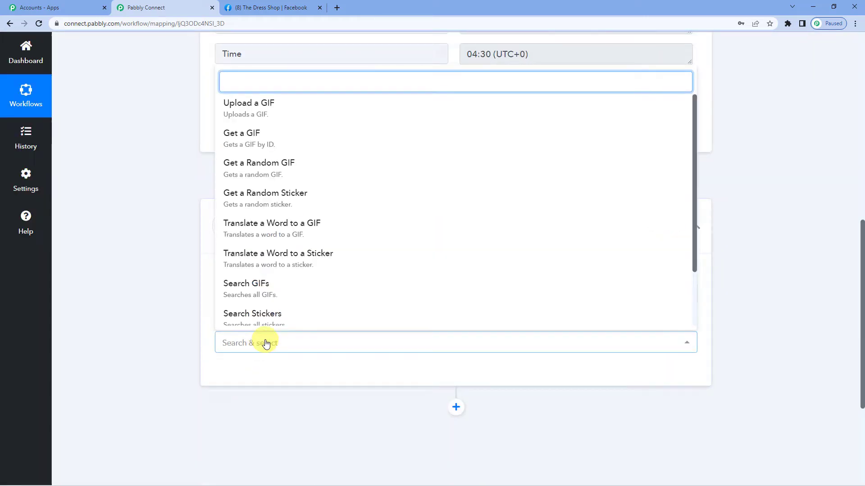
{"action": "left_click", "coordinate": [277, 178]}
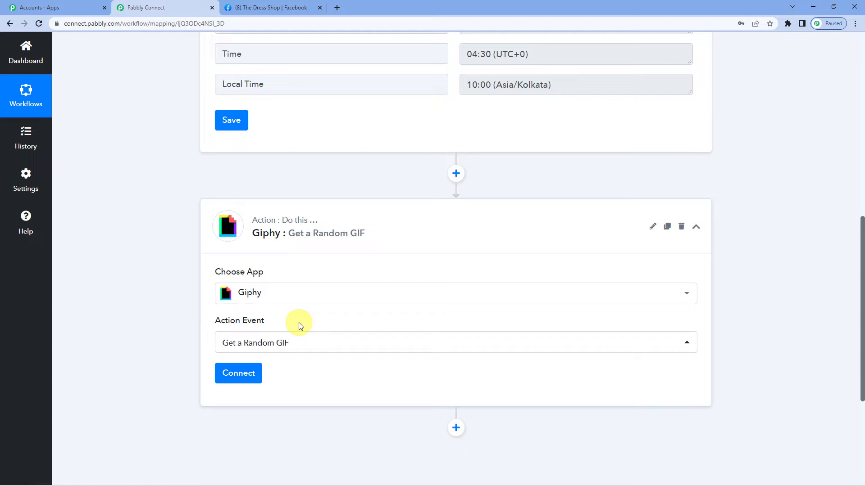
{"action": "scroll", "coordinate": [299, 323], "scroll_direction": "down", "scroll_amount": 1}
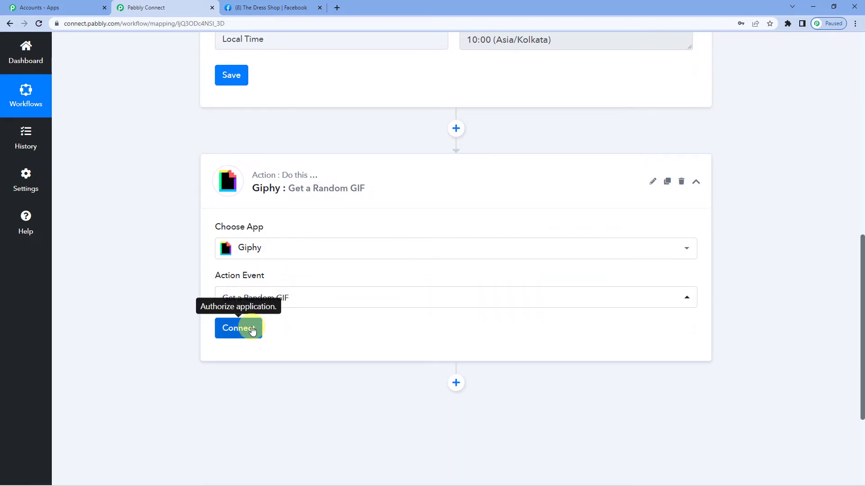
{"action": "left_click", "coordinate": [252, 330]}
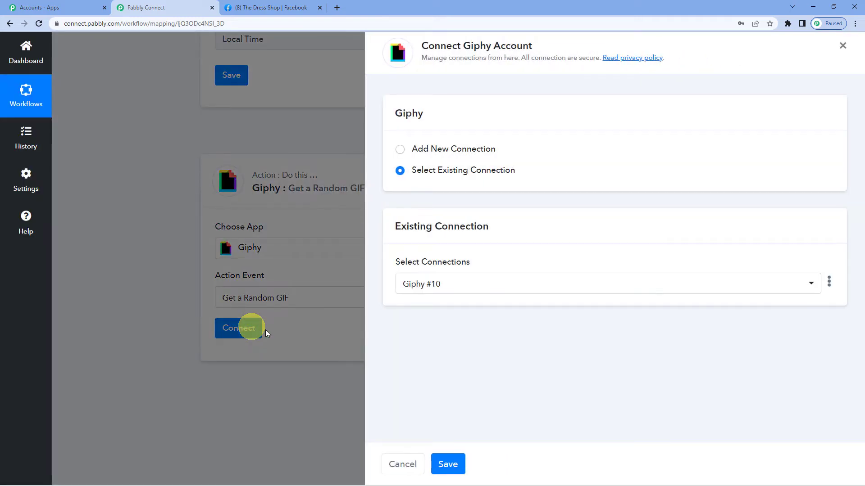
Step: Choose Add New Connection for Giphy and open the GIPHY Developer Dashboard
{"action": "left_click", "coordinate": [399, 149]}
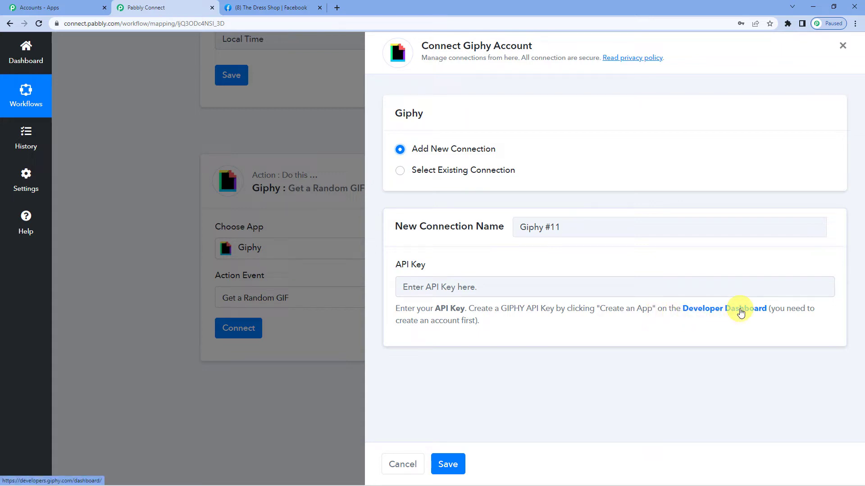
{"action": "left_click", "coordinate": [741, 311]}
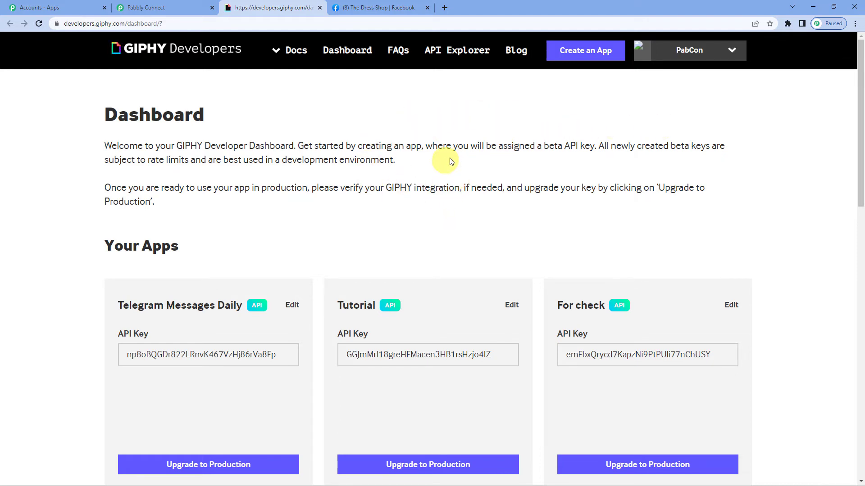
Step: Start a new GIPHY app of the API type
{"action": "left_click", "coordinate": [577, 59]}
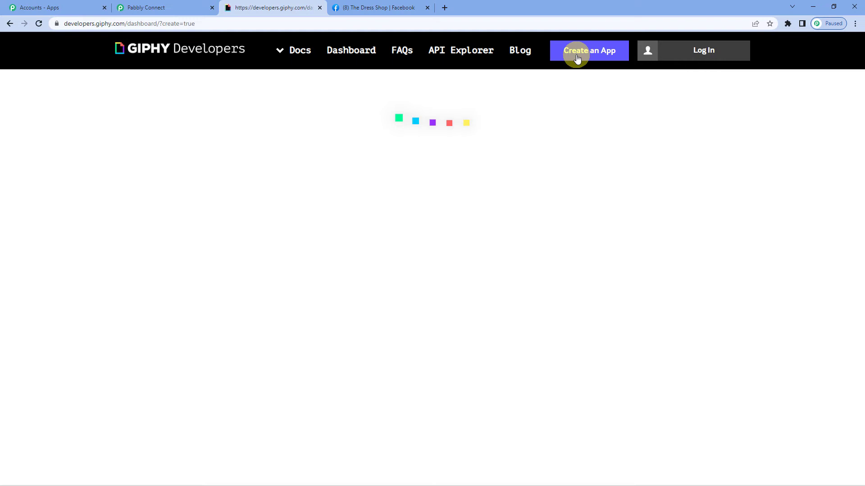
{"action": "scroll", "coordinate": [331, 212], "scroll_direction": "down", "scroll_amount": 3}
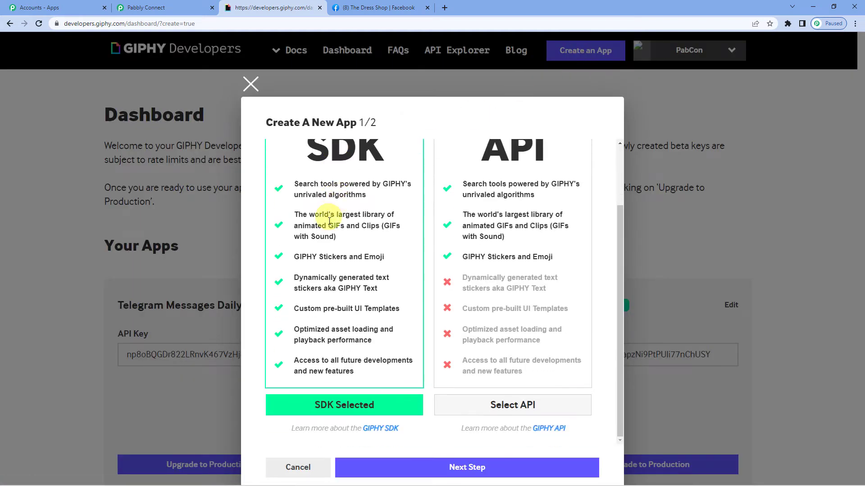
{"action": "scroll", "coordinate": [355, 207], "scroll_direction": "up", "scroll_amount": 1}
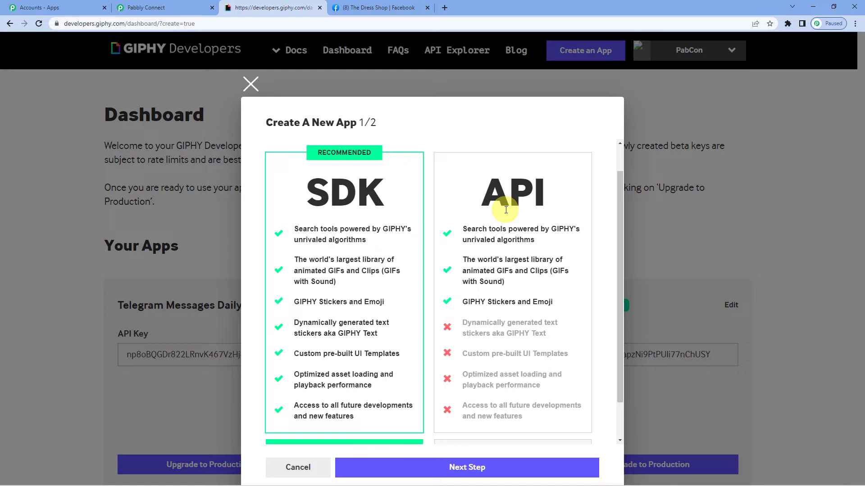
{"action": "scroll", "coordinate": [506, 210], "scroll_direction": "down", "scroll_amount": 1}
{"action": "left_click", "coordinate": [518, 405]}
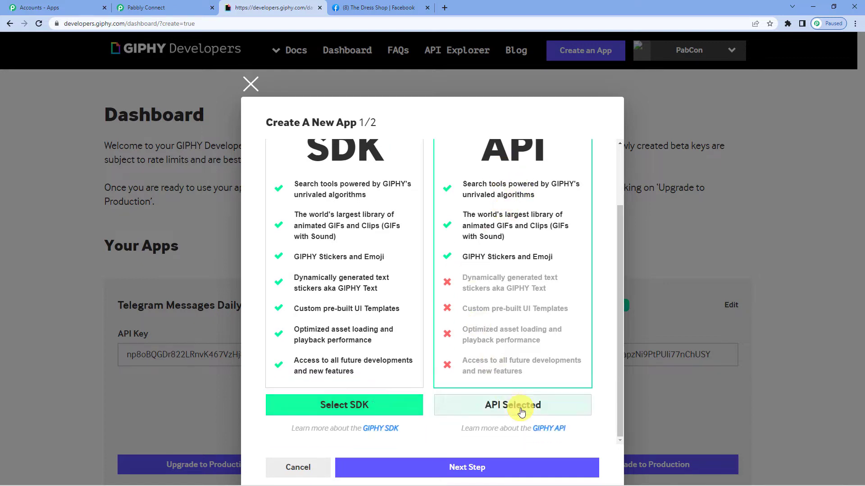
{"action": "left_click", "coordinate": [454, 471]}
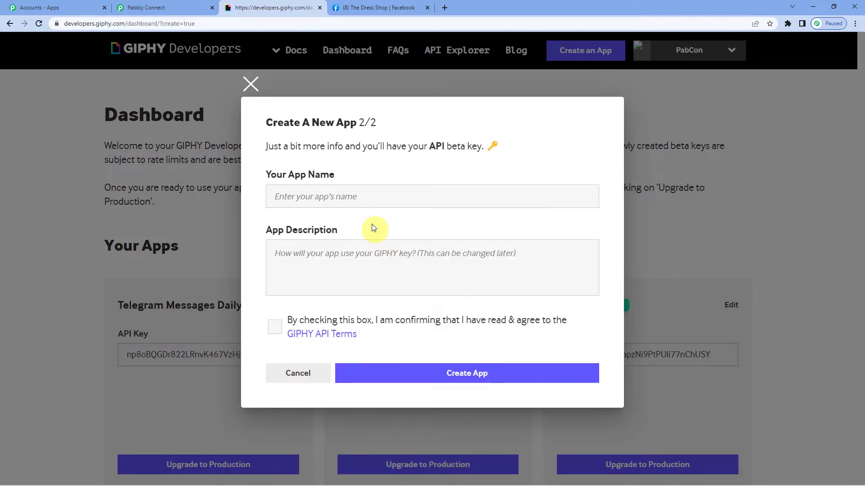
Step: Create the app 'Only Test' with a description and copy its new API key
{"action": "left_click", "coordinate": [353, 197]}
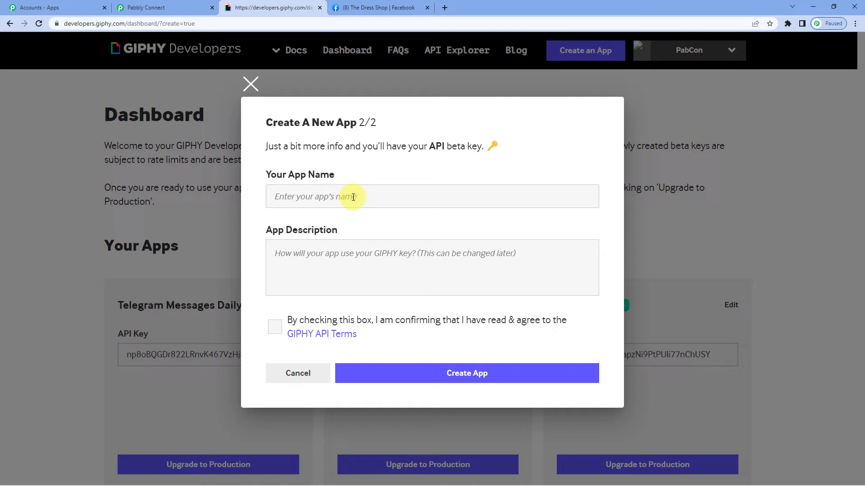
{"action": "type", "text": "Only Res"}
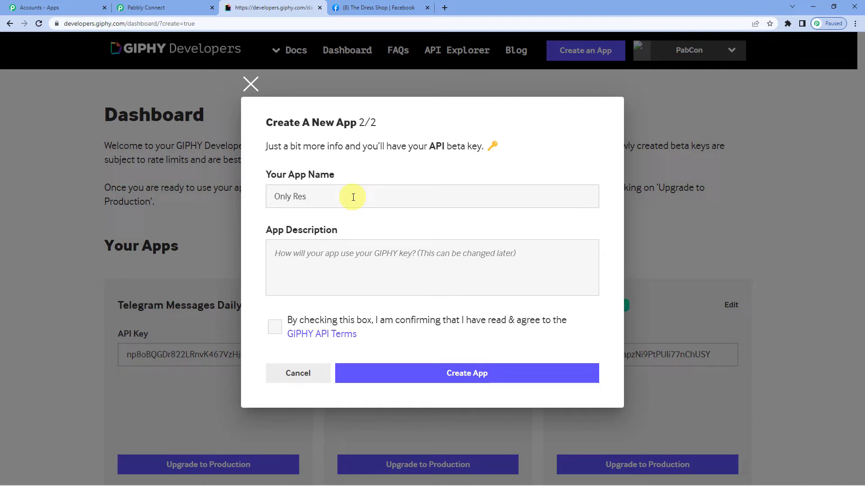
{"action": "key", "text": "BackSpace"}
{"action": "key", "text": "BackSpace"}
{"action": "key", "text": "BackSpace"}
{"action": "type", "text": "Test"}
{"action": "left_click", "coordinate": [368, 276]}
{"action": "type", "text": "testing"}
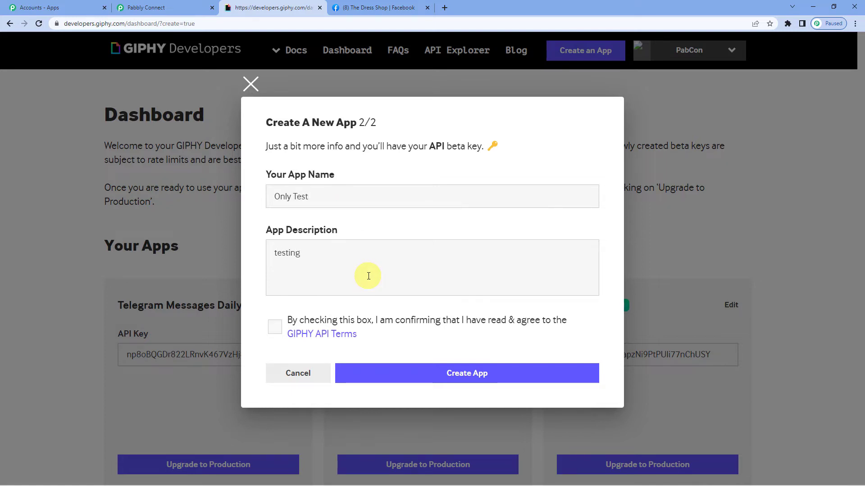
{"action": "left_click", "coordinate": [275, 327]}
{"action": "left_click", "coordinate": [449, 376]}
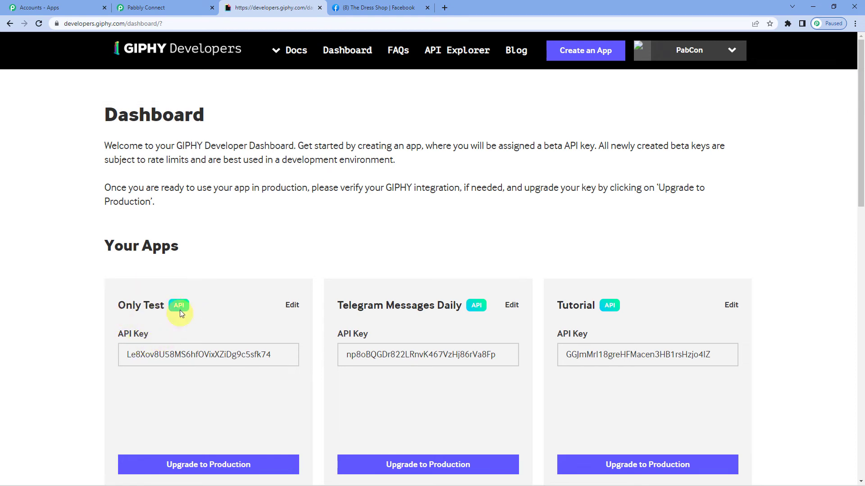
{"action": "left_click", "coordinate": [152, 355]}
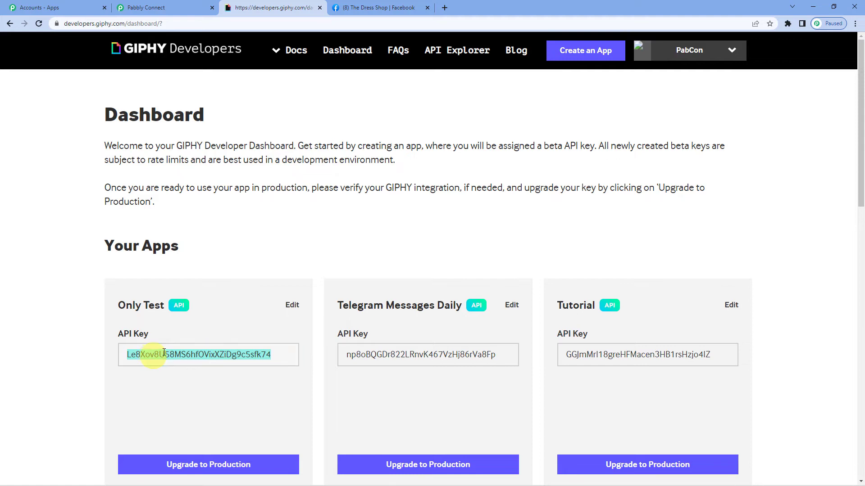
Step: Paste the copied API key into the Giphy connection and save it
{"action": "left_click", "coordinate": [164, 4]}
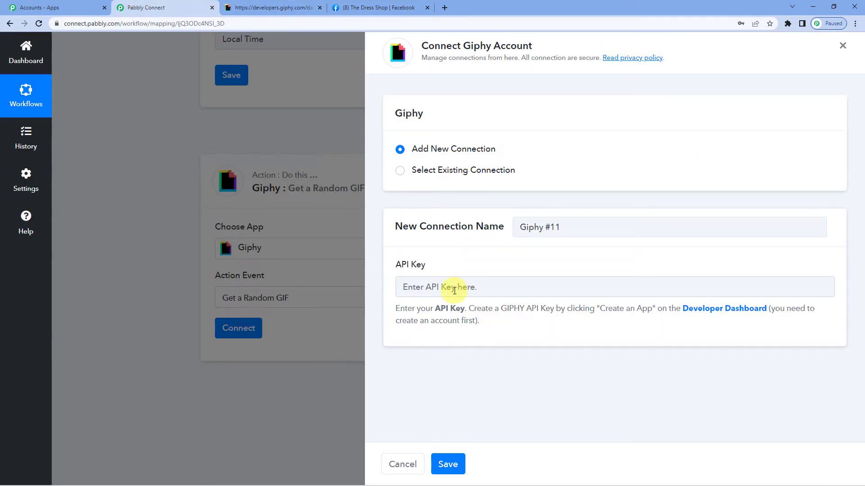
{"action": "left_click", "coordinate": [452, 289]}
{"action": "key", "text": "ctrl+v"}
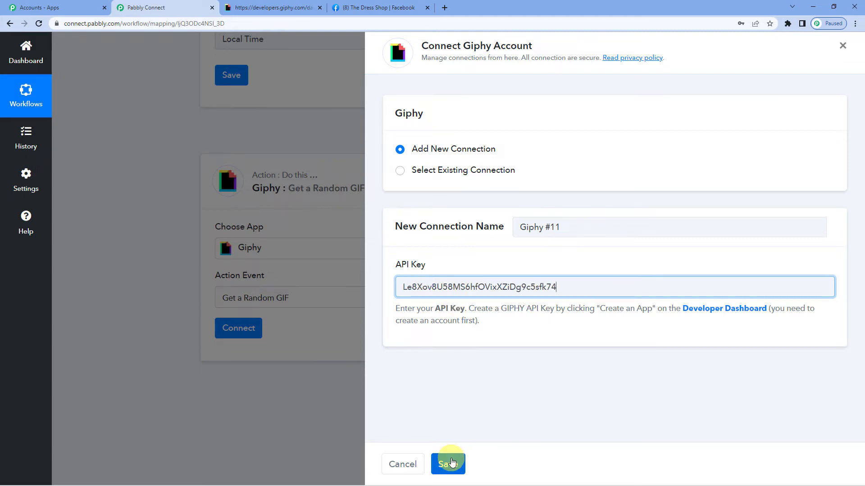
{"action": "left_click", "coordinate": [451, 463]}
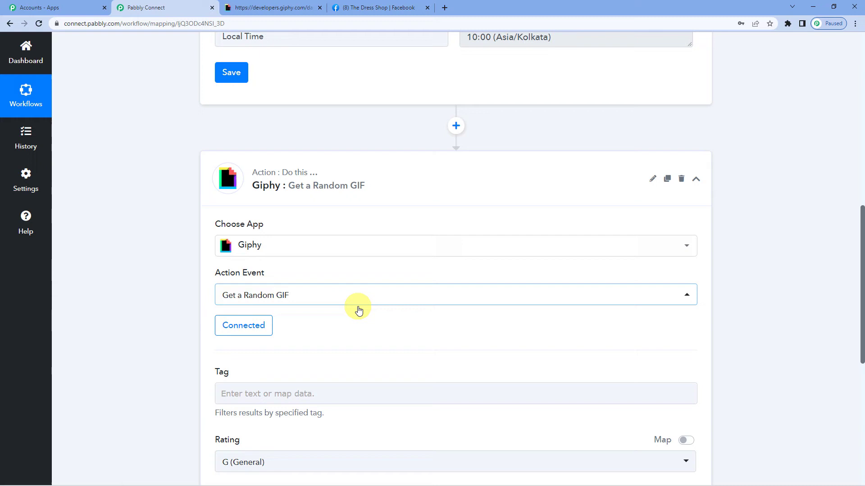
Step: Set the Giphy step's Tag to 'Nice day'
{"action": "scroll", "coordinate": [359, 311], "scroll_direction": "down", "scroll_amount": 1}
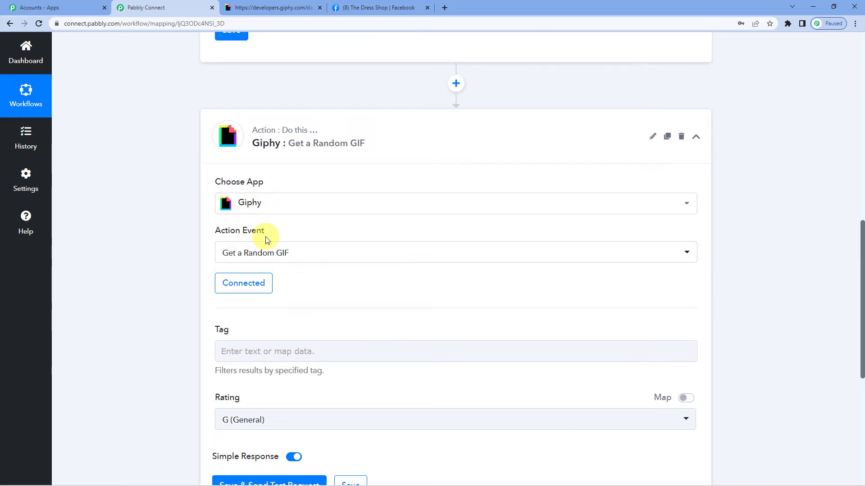
{"action": "scroll", "coordinate": [265, 253], "scroll_direction": "down", "scroll_amount": 1}
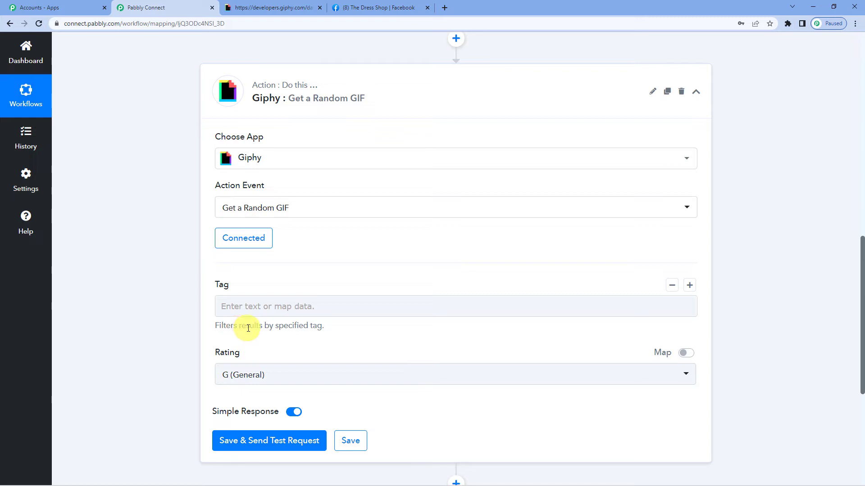
{"action": "left_click_drag", "start_coordinate": [248, 329], "coordinate": [320, 328]}
{"action": "left_click", "coordinate": [326, 329]}
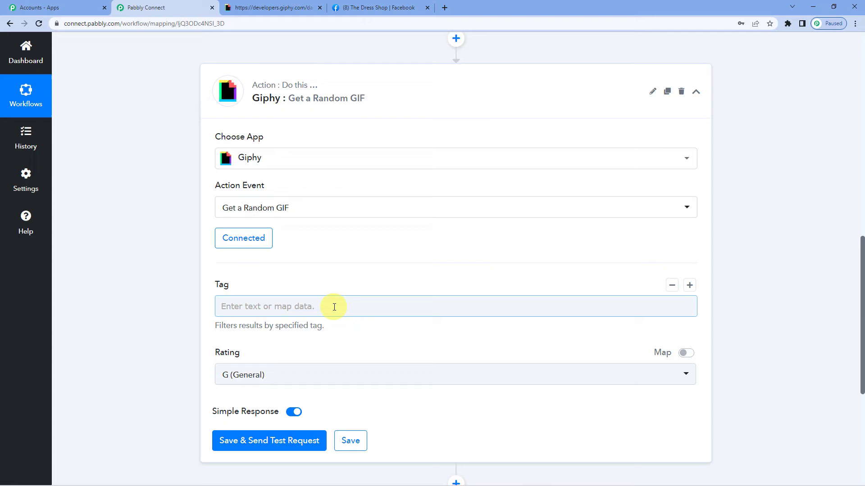
{"action": "left_click", "coordinate": [334, 307]}
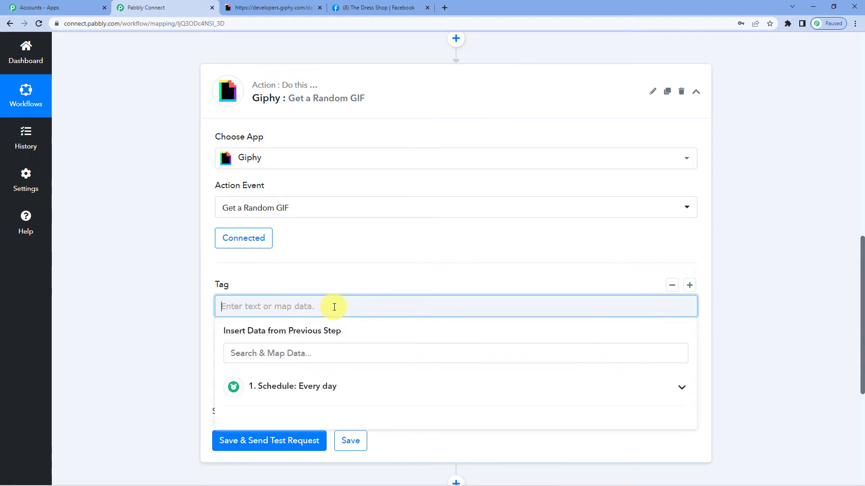
{"action": "type", "text": "Good"}
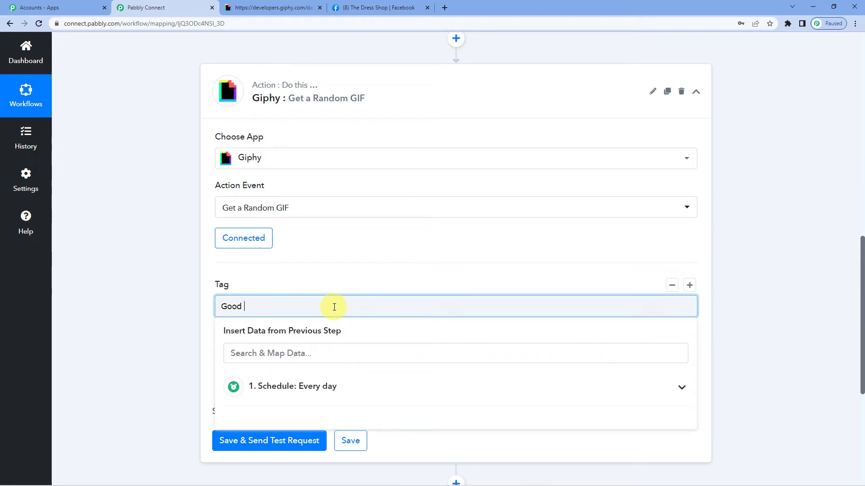
{"action": "key", "text": "BackSpace"}
{"action": "key", "text": "BackSpace"}
{"action": "key", "text": "BackSpace"}
{"action": "type", "text": "Nice day"}
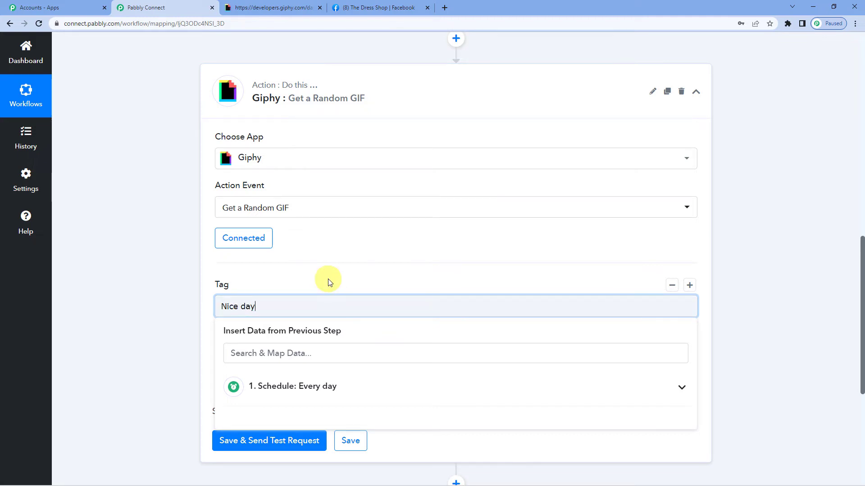
{"action": "left_click", "coordinate": [328, 283]}
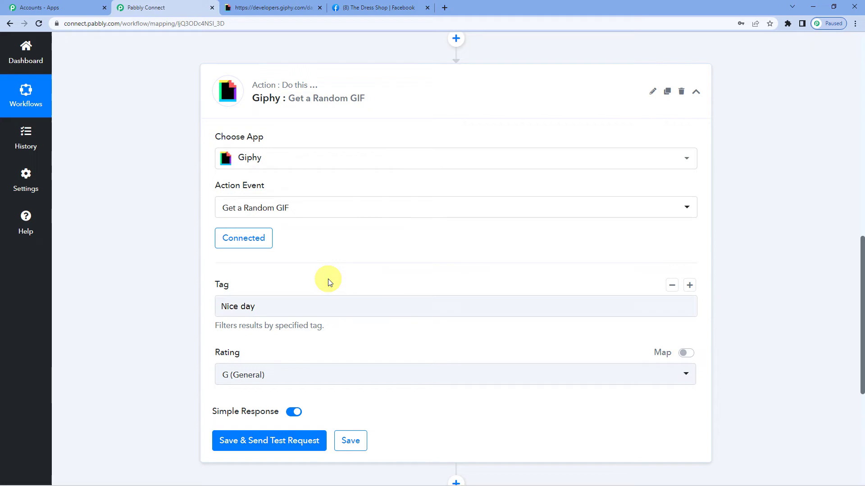
{"action": "scroll", "coordinate": [328, 282], "scroll_direction": "down", "scroll_amount": 1}
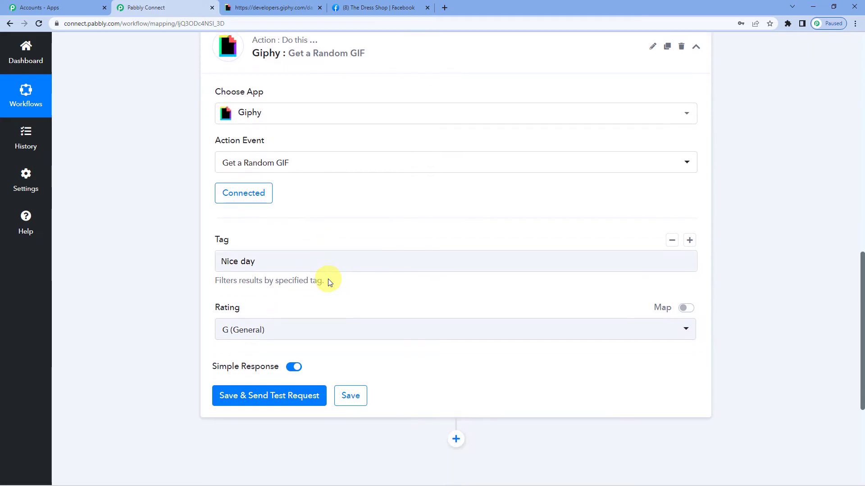
{"action": "scroll", "coordinate": [311, 270], "scroll_direction": "down", "scroll_amount": 1}
Step: Keep the G (General) rating and save the Giphy step with a test request
{"action": "left_click", "coordinate": [279, 285]}
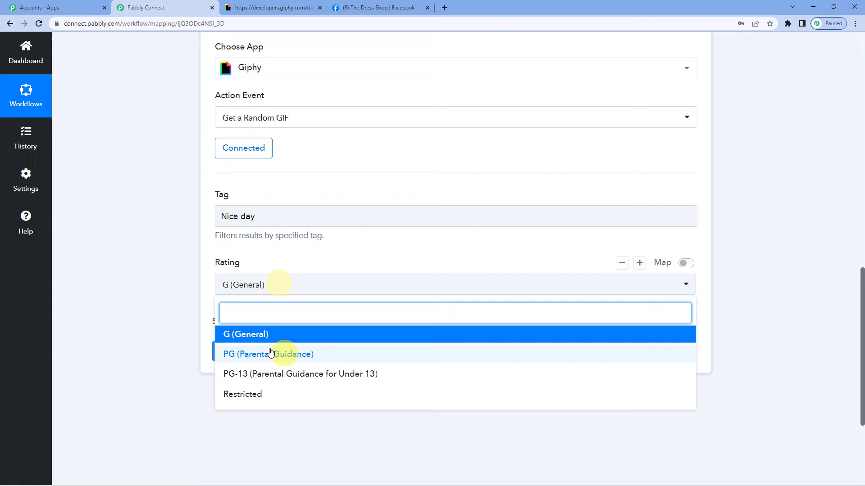
{"action": "left_click", "coordinate": [290, 267]}
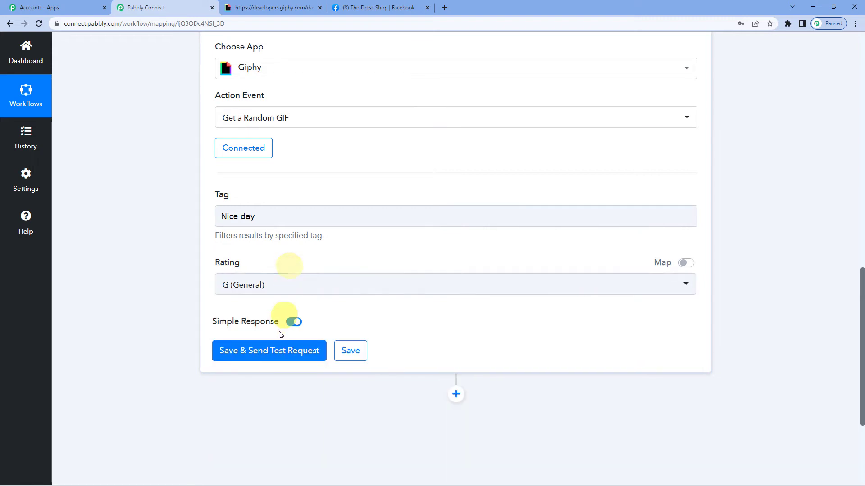
{"action": "left_click", "coordinate": [278, 353]}
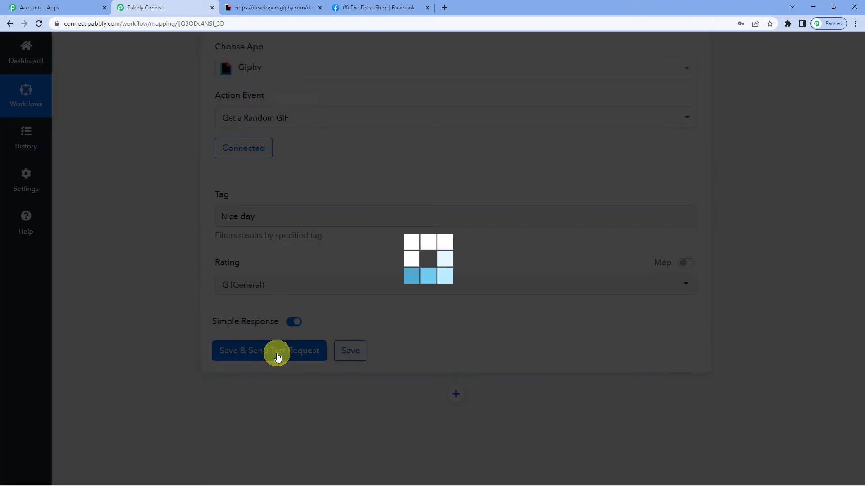
Step: Enlarge the Data Url and Data Images Original Url response boxes to read the links
{"action": "scroll", "coordinate": [502, 234], "scroll_direction": "down", "scroll_amount": 1}
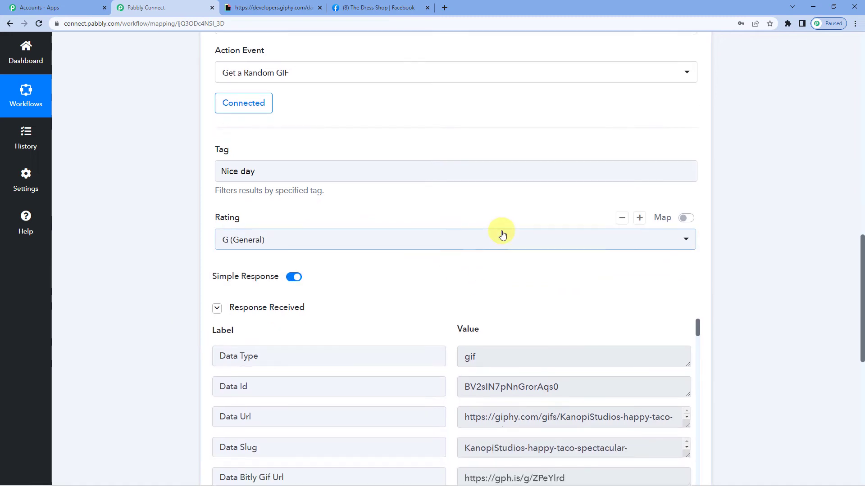
{"action": "scroll", "coordinate": [502, 235], "scroll_direction": "down", "scroll_amount": 3}
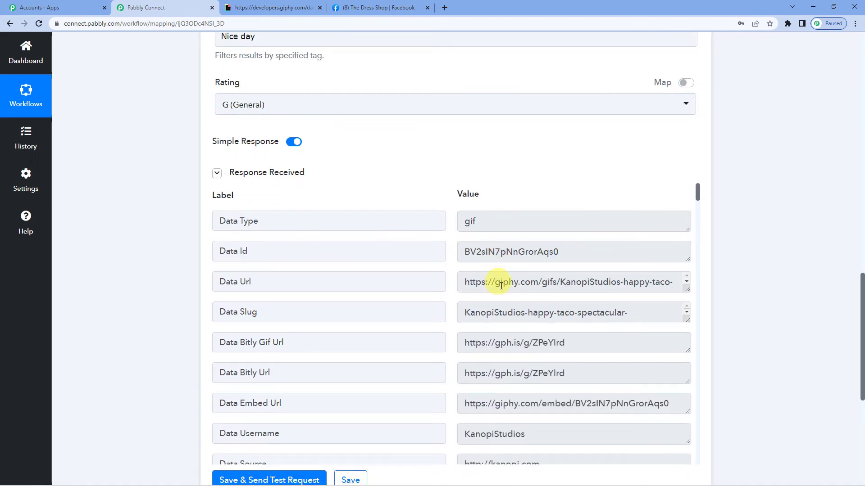
{"action": "scroll", "coordinate": [661, 286], "scroll_direction": "down", "scroll_amount": 1}
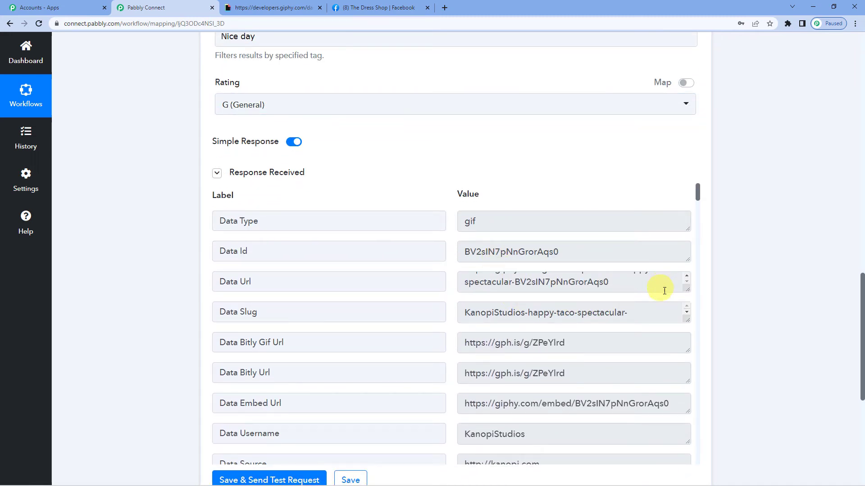
{"action": "left_click_drag", "start_coordinate": [686, 289], "coordinate": [687, 301]}
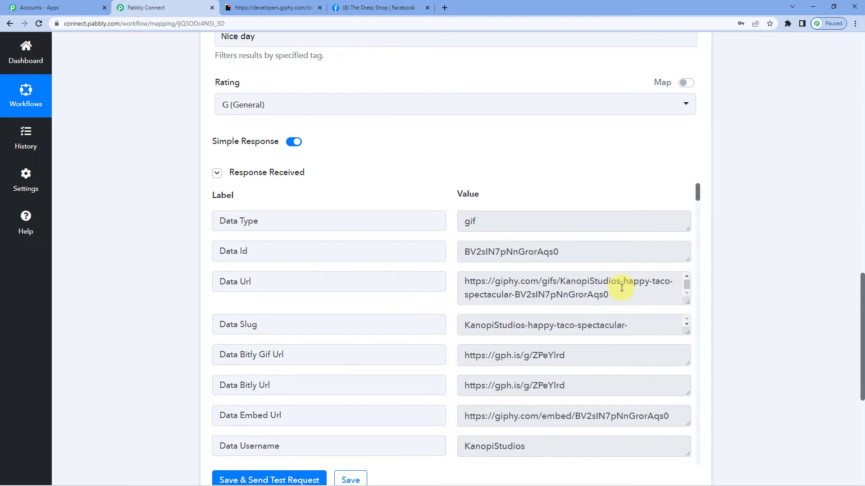
{"action": "scroll", "coordinate": [499, 280], "scroll_direction": "down", "scroll_amount": 1}
{"action": "scroll", "coordinate": [503, 286], "scroll_direction": "down", "scroll_amount": 3}
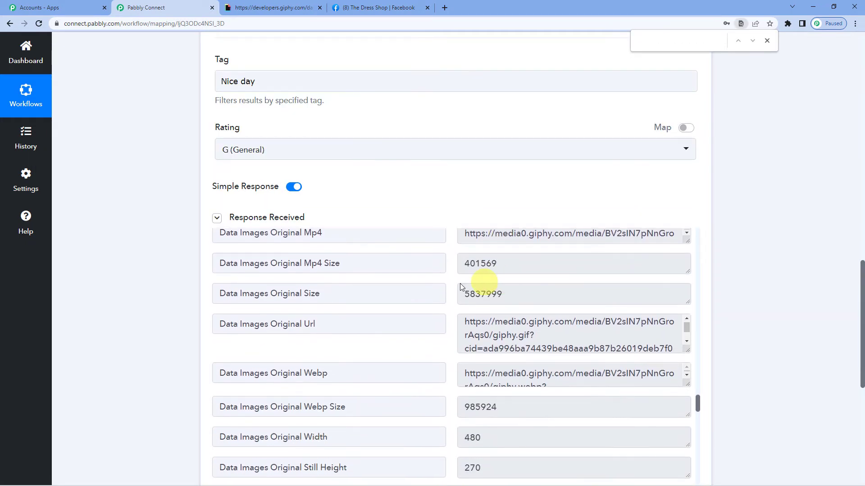
{"action": "scroll", "coordinate": [460, 284], "scroll_direction": "down", "scroll_amount": 1}
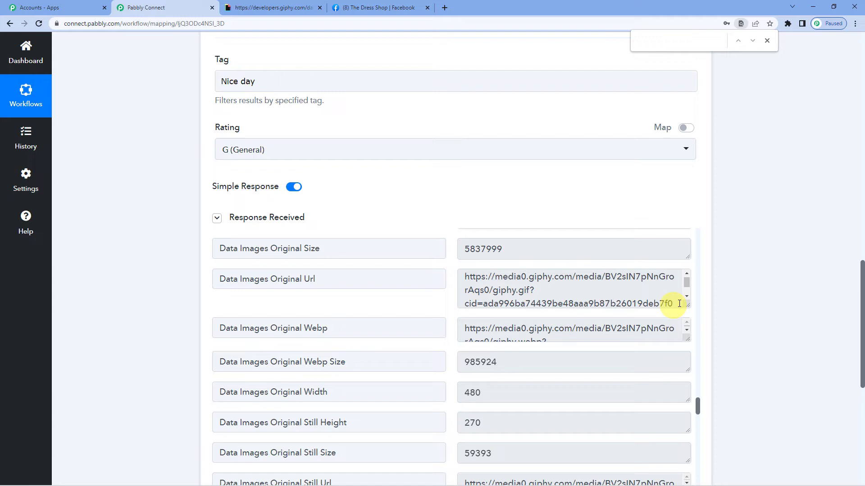
{"action": "left_click_drag", "start_coordinate": [687, 305], "coordinate": [687, 325]}
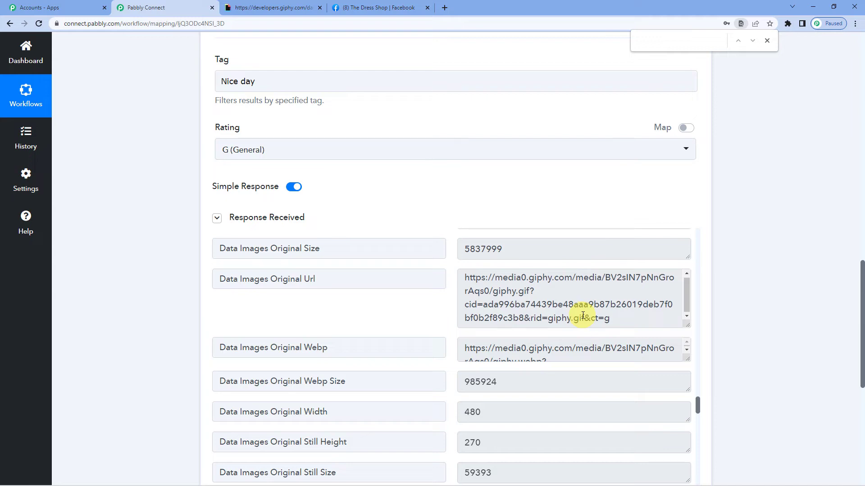
{"action": "scroll", "coordinate": [578, 315], "scroll_direction": "up", "scroll_amount": 1}
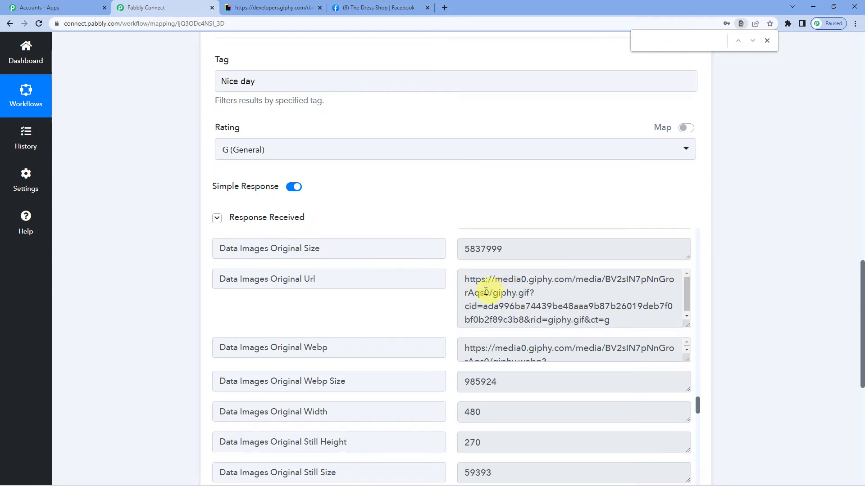
{"action": "scroll", "coordinate": [188, 294], "scroll_direction": "down", "scroll_amount": 5}
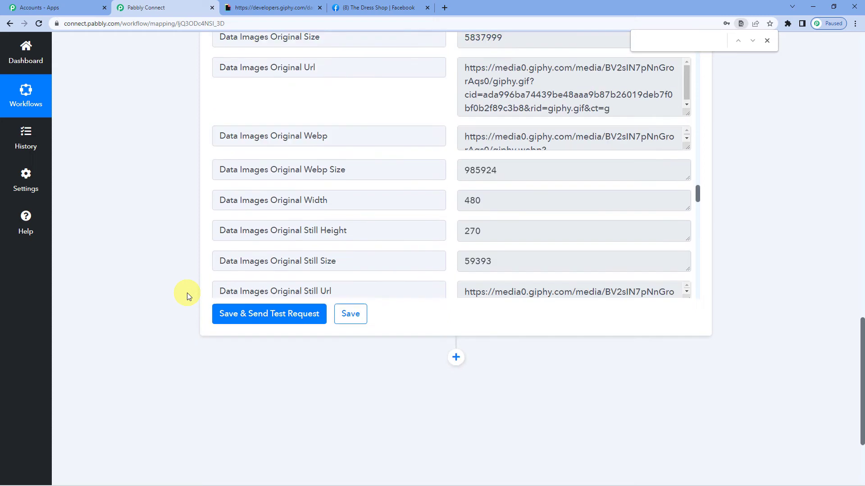
{"action": "scroll", "coordinate": [188, 295], "scroll_direction": "down", "scroll_amount": 3}
Step: Add a Facebook Pages action step with the Create Page Post event
{"action": "left_click", "coordinate": [459, 227]}
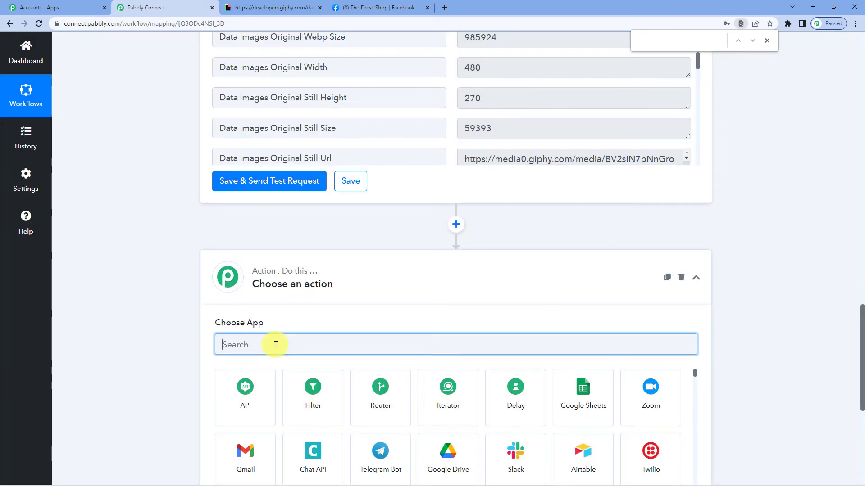
{"action": "type", "text": "fa"}
{"action": "type", "text": "cebook"}
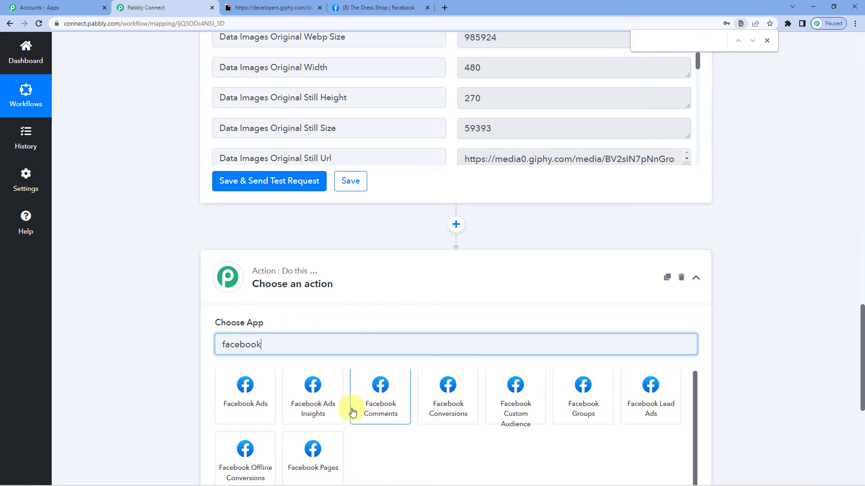
{"action": "type", "text": "ag"}
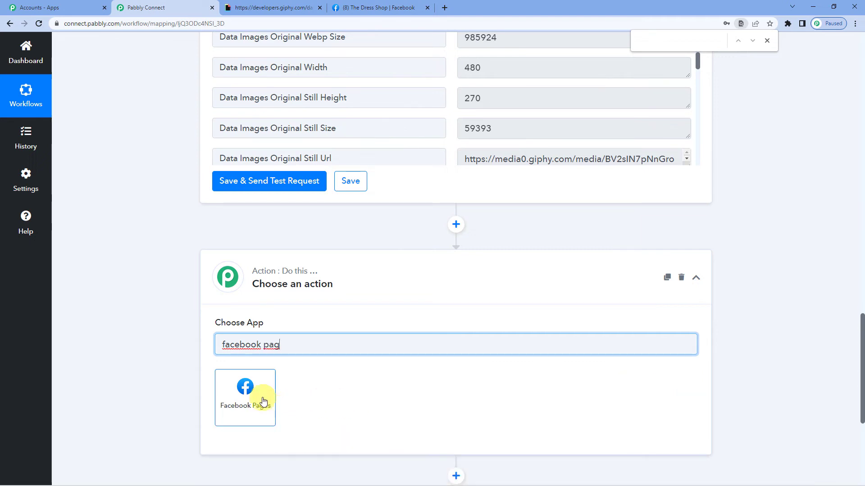
{"action": "left_click", "coordinate": [260, 400]}
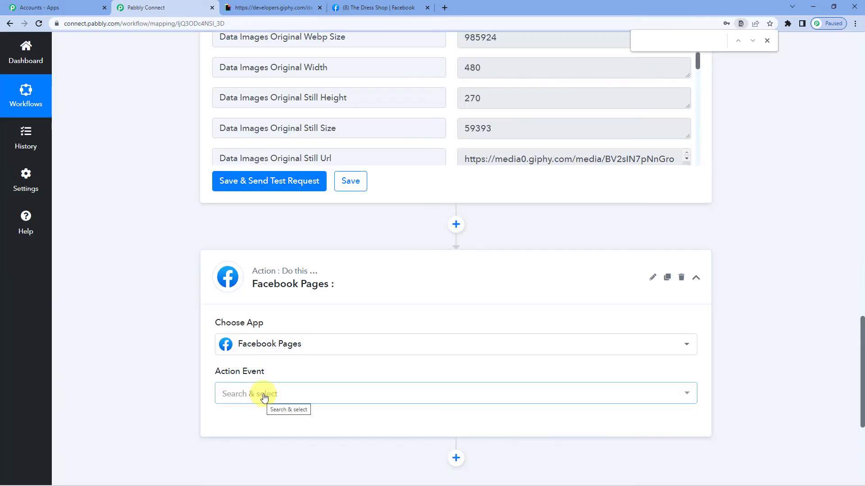
{"action": "left_click", "coordinate": [265, 397]}
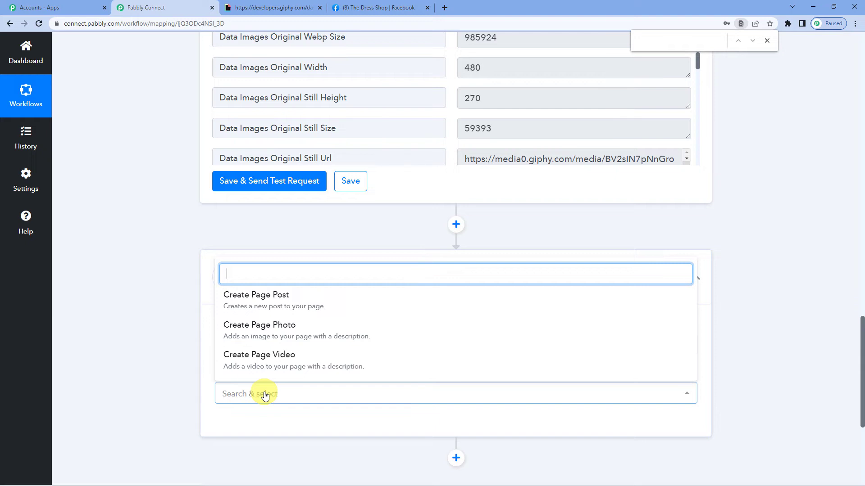
{"action": "left_click", "coordinate": [276, 301]}
Step: Connect a new Facebook Pages account to the step
{"action": "scroll", "coordinate": [257, 333], "scroll_direction": "down", "scroll_amount": 2}
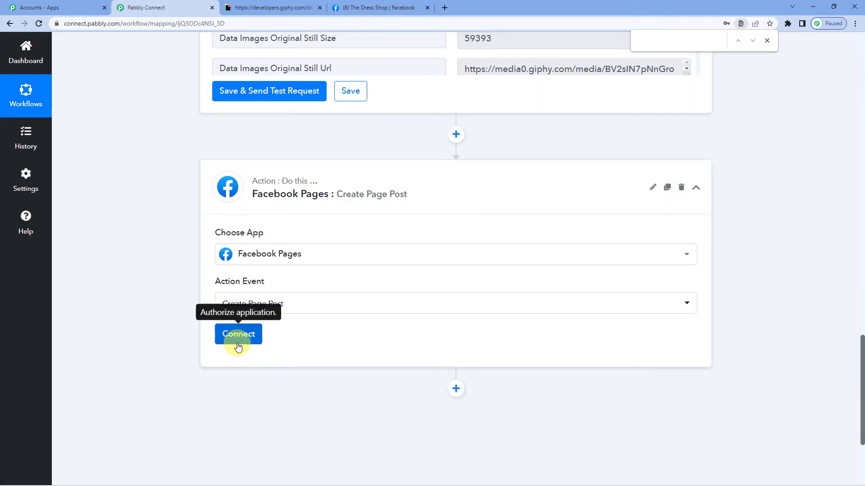
{"action": "left_click", "coordinate": [238, 344]}
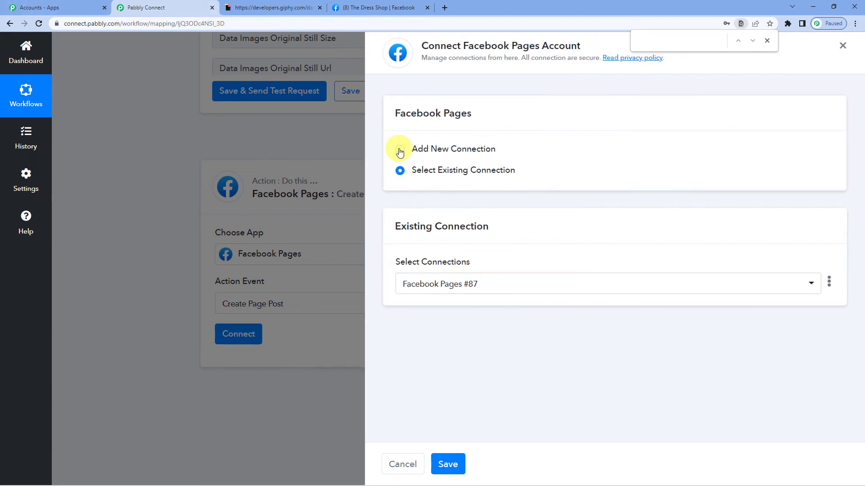
{"action": "left_click", "coordinate": [400, 150]}
{"action": "left_click", "coordinate": [463, 269]}
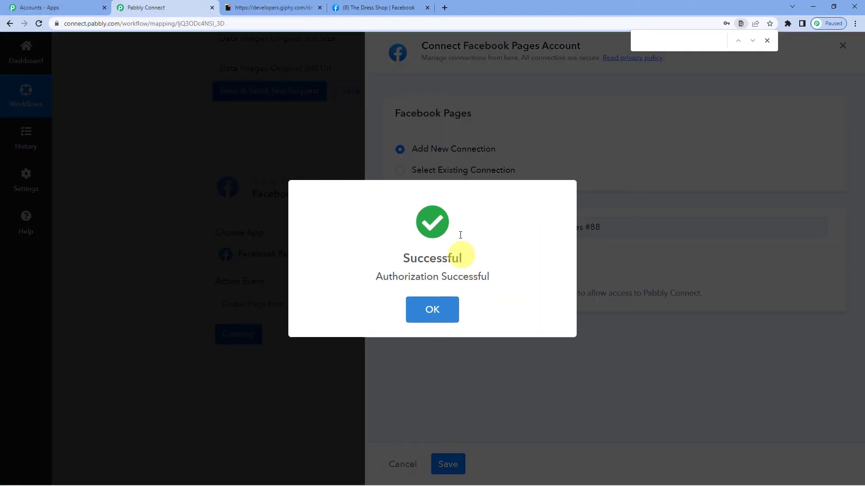
{"action": "left_click", "coordinate": [447, 306]}
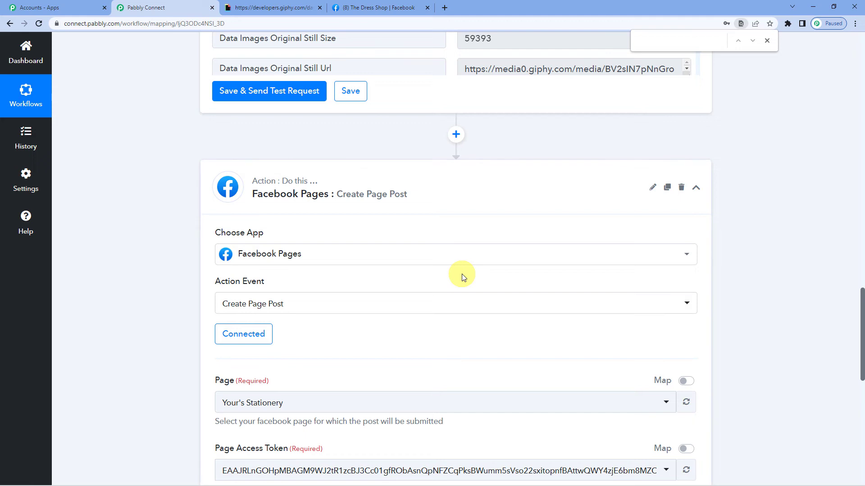
Step: Browse the Page list for the Facebook page to post to
{"action": "scroll", "coordinate": [462, 275], "scroll_direction": "down", "scroll_amount": 2}
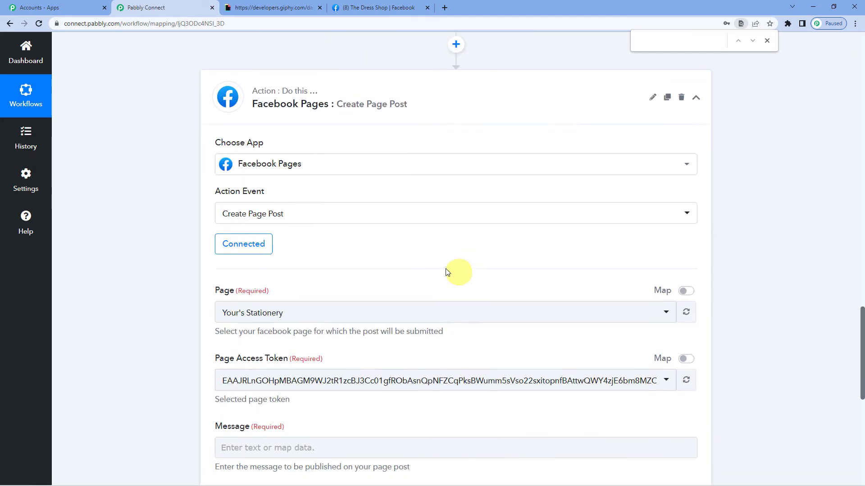
{"action": "scroll", "coordinate": [263, 269], "scroll_direction": "down", "scroll_amount": 1}
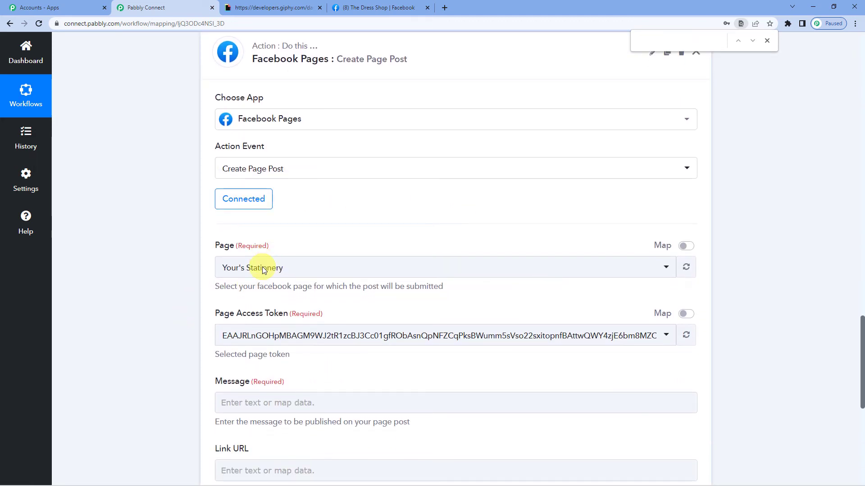
{"action": "left_click", "coordinate": [262, 267]}
{"action": "left_click", "coordinate": [208, 269]}
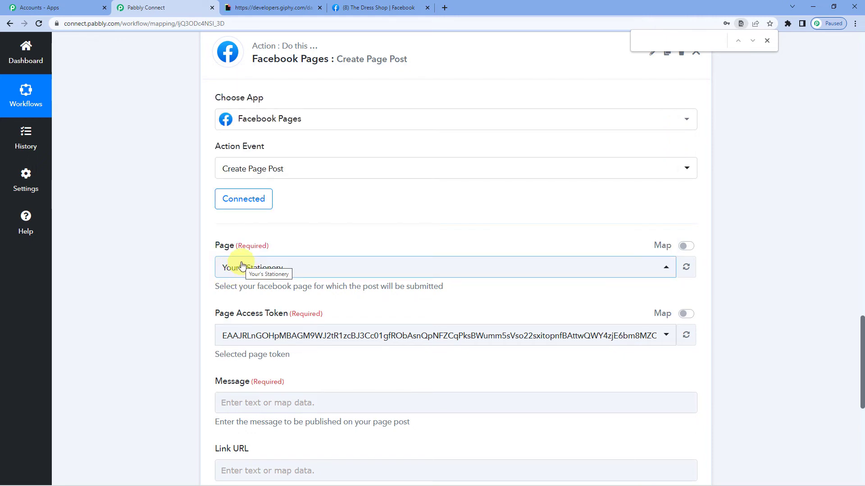
{"action": "left_click", "coordinate": [242, 266]}
{"action": "scroll", "coordinate": [266, 205], "scroll_direction": "down", "scroll_amount": 2}
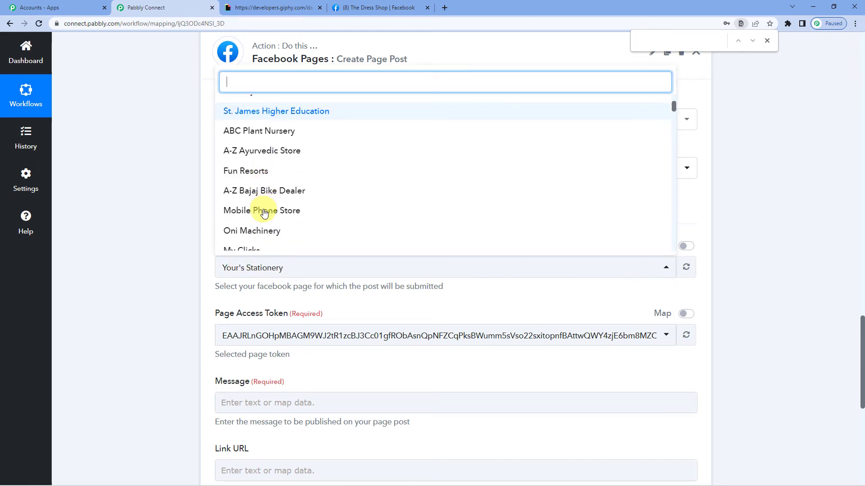
{"action": "scroll", "coordinate": [264, 211], "scroll_direction": "down", "scroll_amount": 2}
{"action": "left_click", "coordinate": [247, 269]}
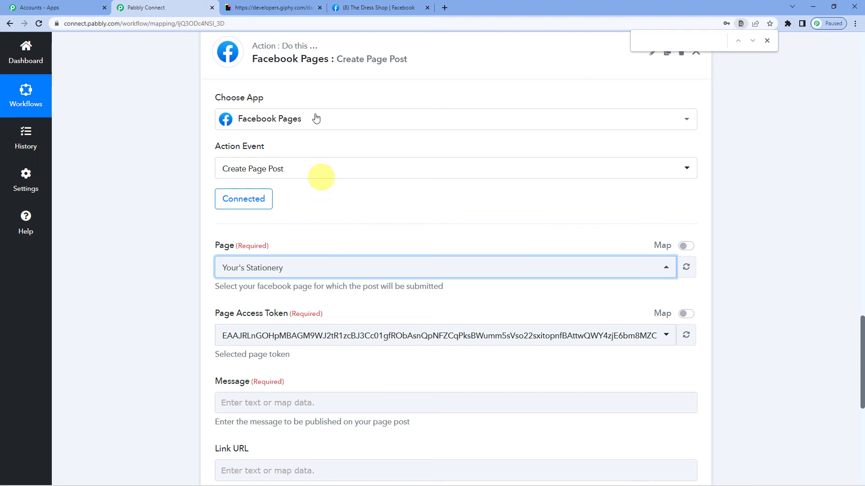
Step: Confirm the page name on Facebook and select The Dress Shop as the Page
{"action": "left_click", "coordinate": [354, 7]}
{"action": "left_click_drag", "start_coordinate": [312, 340], "coordinate": [417, 339]}
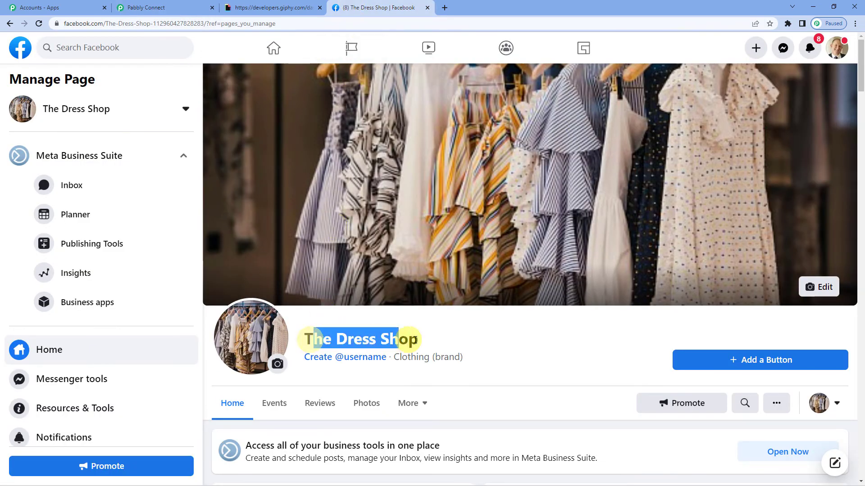
{"action": "left_click_drag", "start_coordinate": [305, 339], "coordinate": [406, 336]}
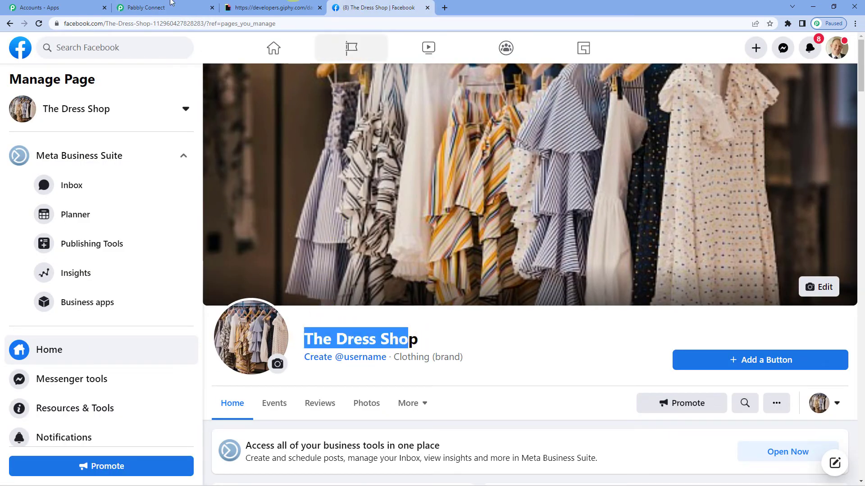
{"action": "left_click", "coordinate": [153, 7]}
{"action": "left_click", "coordinate": [273, 267]}
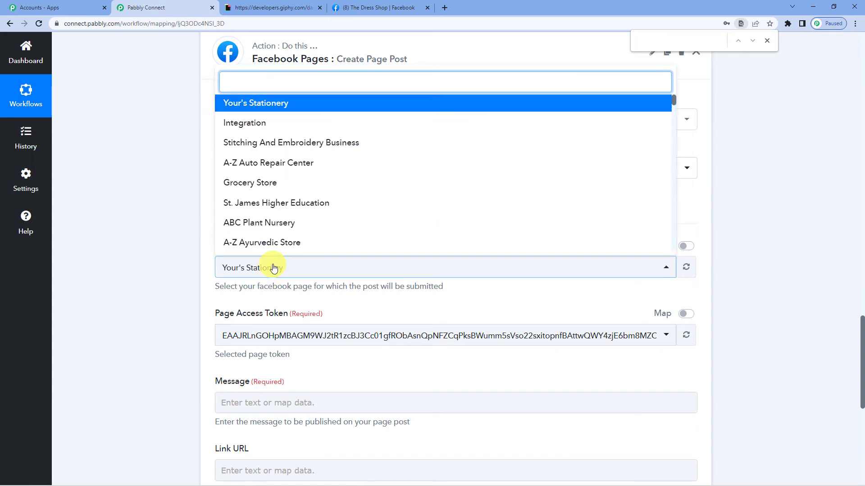
{"action": "type", "text": "dress"}
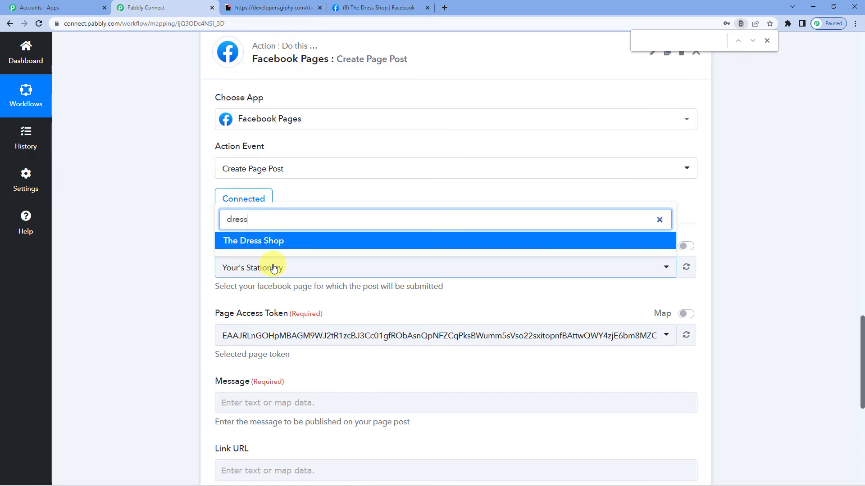
{"action": "left_click", "coordinate": [272, 244]}
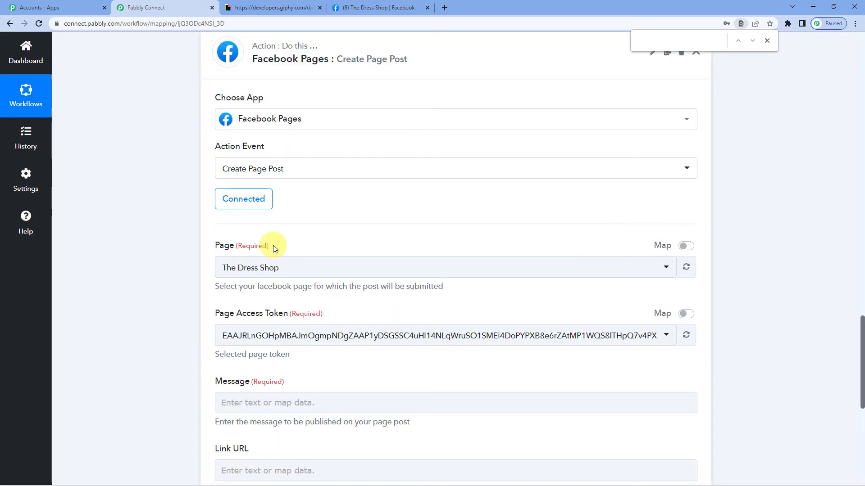
{"action": "scroll", "coordinate": [274, 248], "scroll_direction": "down", "scroll_amount": 2}
{"action": "left_click", "coordinate": [269, 312]}
{"action": "type", "text": "Smile please!"}
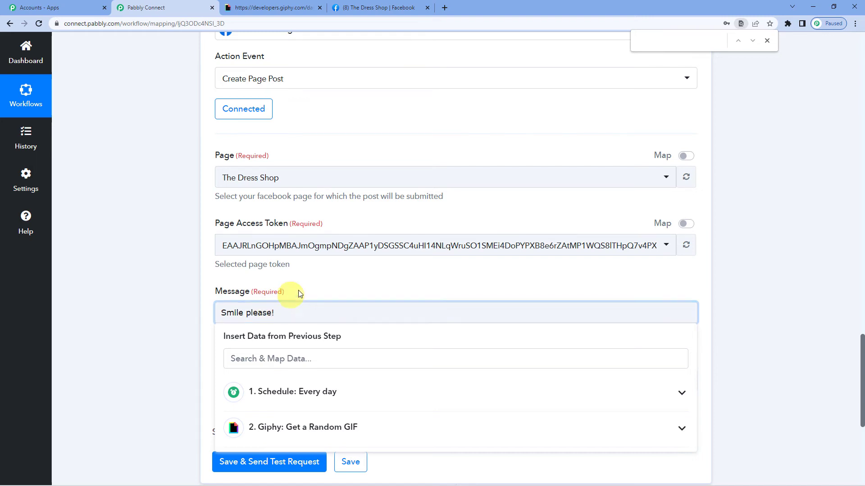
Step: Map the post's Link URL to the Giphy step's '2. Data Images Original Url' field
{"action": "left_click", "coordinate": [300, 291]}
{"action": "scroll", "coordinate": [280, 302], "scroll_direction": "down", "scroll_amount": 1}
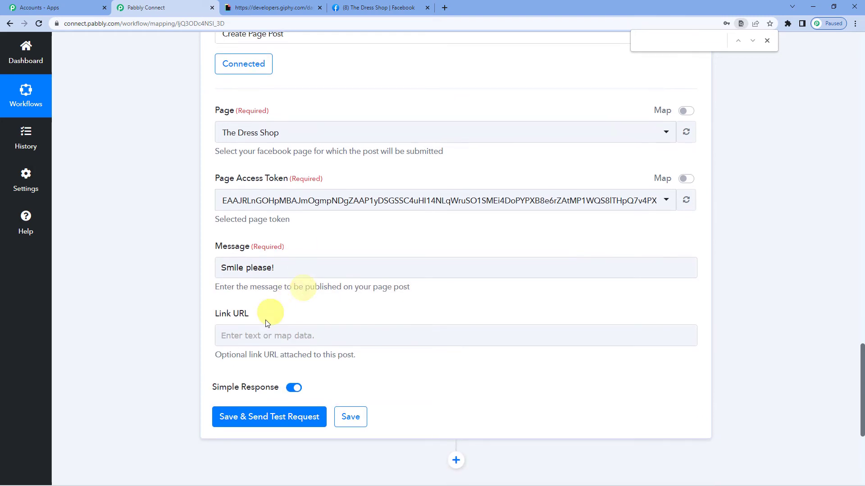
{"action": "left_click", "coordinate": [257, 336]}
{"action": "scroll", "coordinate": [309, 349], "scroll_direction": "down", "scroll_amount": 2}
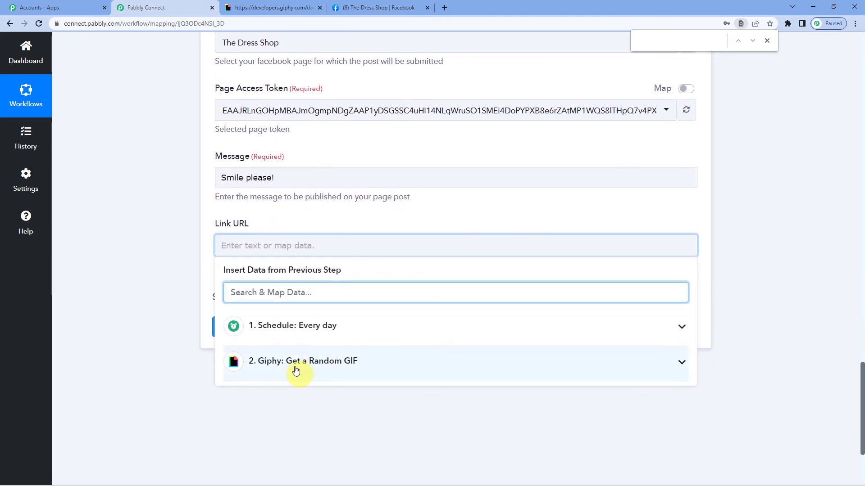
{"action": "left_click", "coordinate": [294, 369]}
{"action": "scroll", "coordinate": [337, 344], "scroll_direction": "down", "scroll_amount": 1}
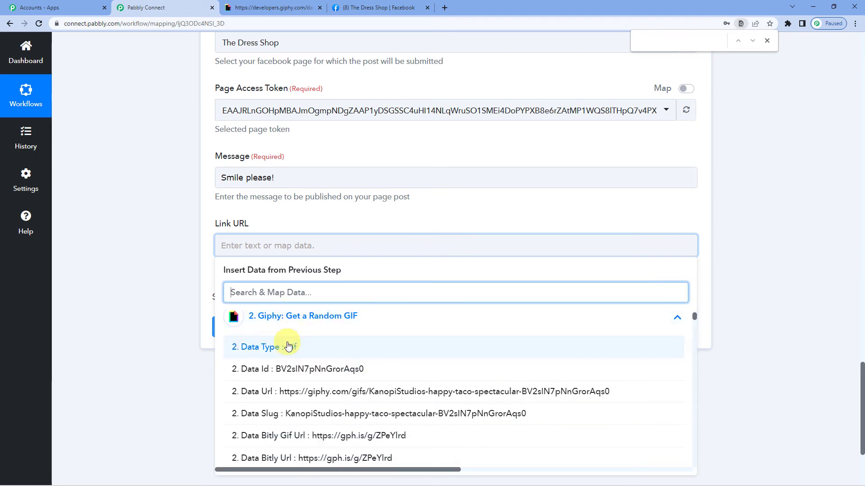
{"action": "scroll", "coordinate": [270, 343], "scroll_direction": "up", "scroll_amount": 1}
{"action": "type", "text": "imag"}
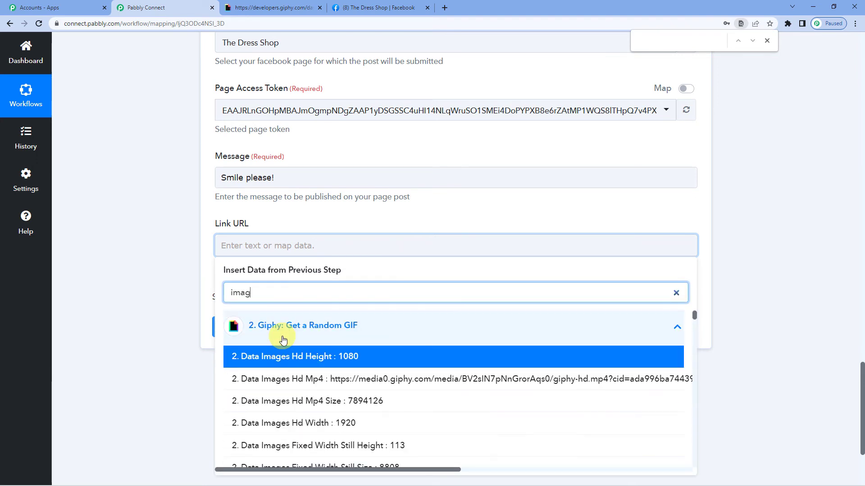
{"action": "type", "text": "es ori"}
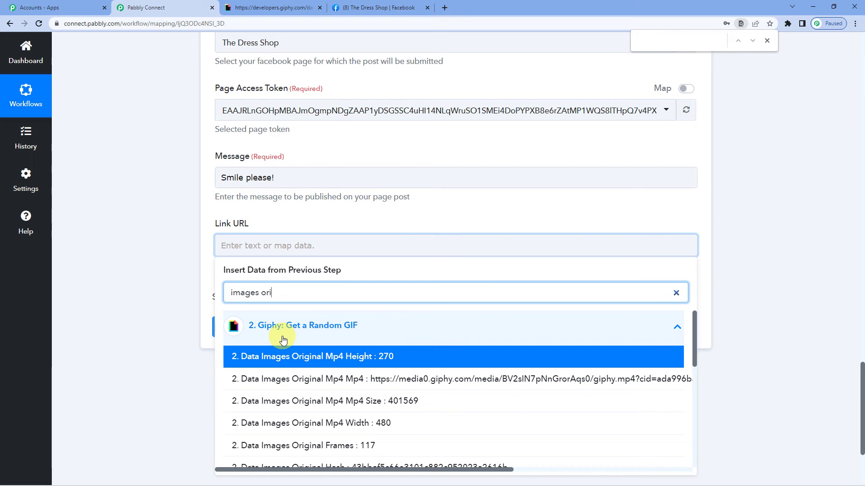
{"action": "type", "text": "ginal url"}
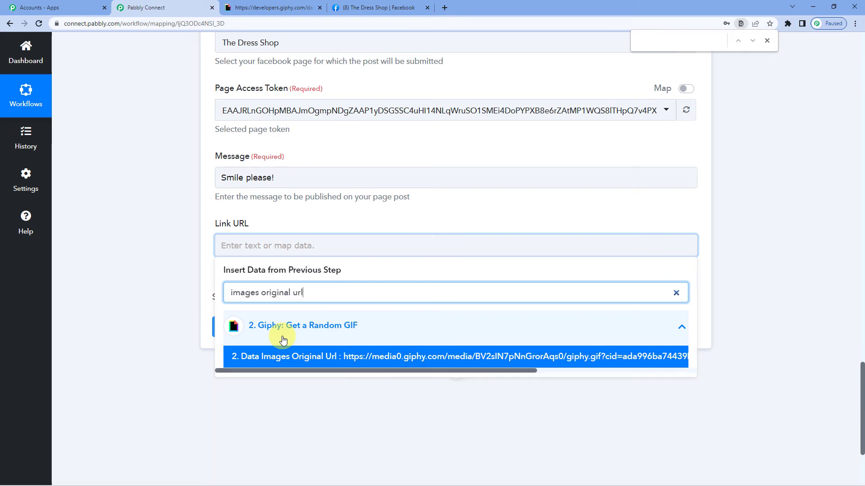
{"action": "left_click", "coordinate": [332, 357]}
{"action": "left_click", "coordinate": [200, 265]}
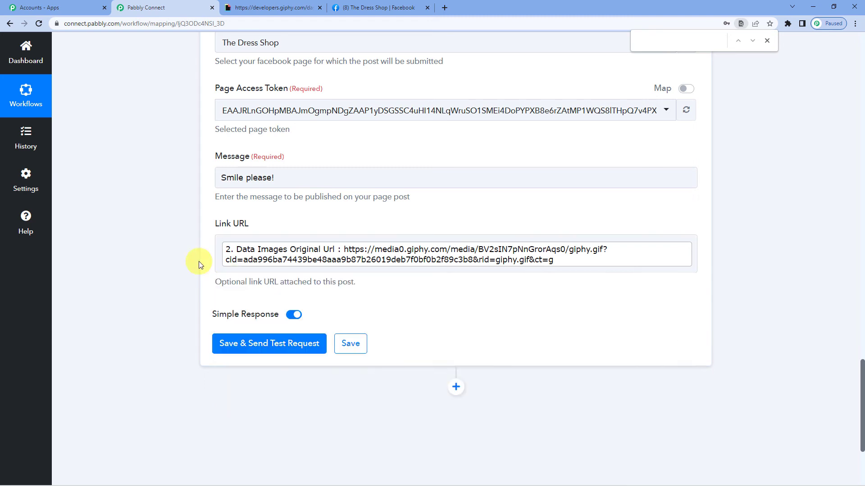
Step: Save the Facebook Pages step and send a test post, returning a post Id
{"action": "left_click", "coordinate": [253, 347]}
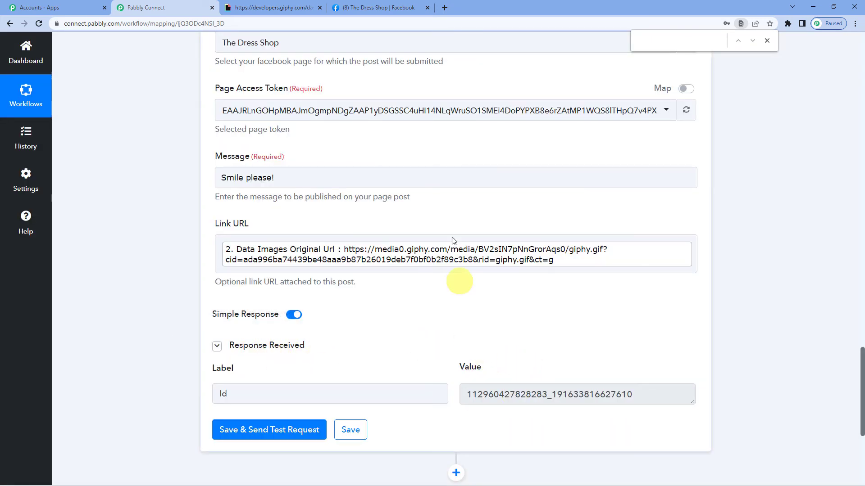
Step: View the new 'Smile please!' GIF post on The Dress Shop's Facebook page
{"action": "left_click", "coordinate": [404, 12]}
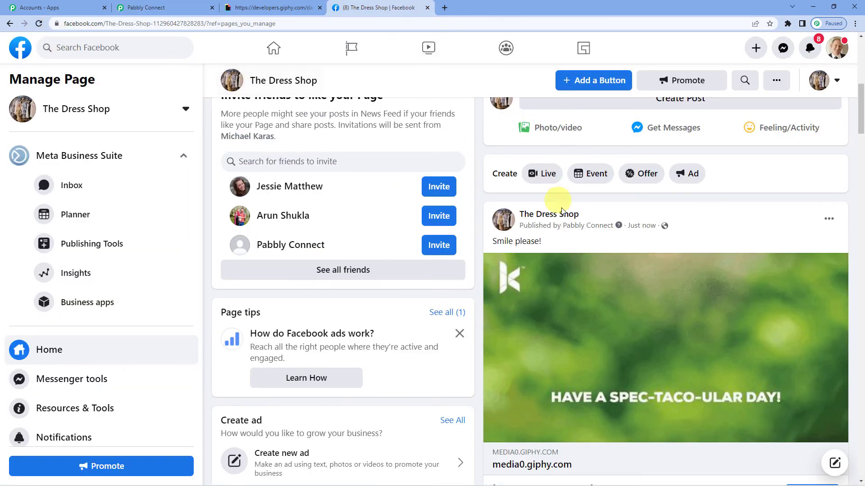
{"action": "scroll", "coordinate": [518, 236], "scroll_direction": "down", "scroll_amount": 1}
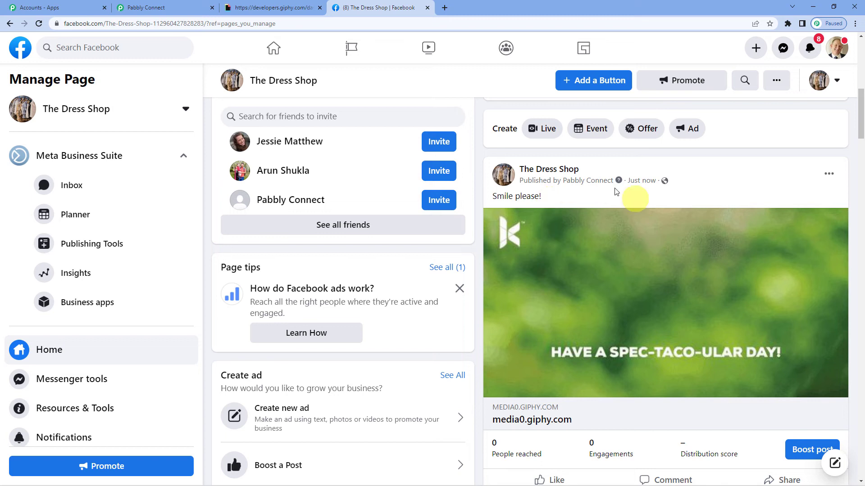
{"action": "scroll", "coordinate": [586, 302], "scroll_direction": "down", "scroll_amount": 1}
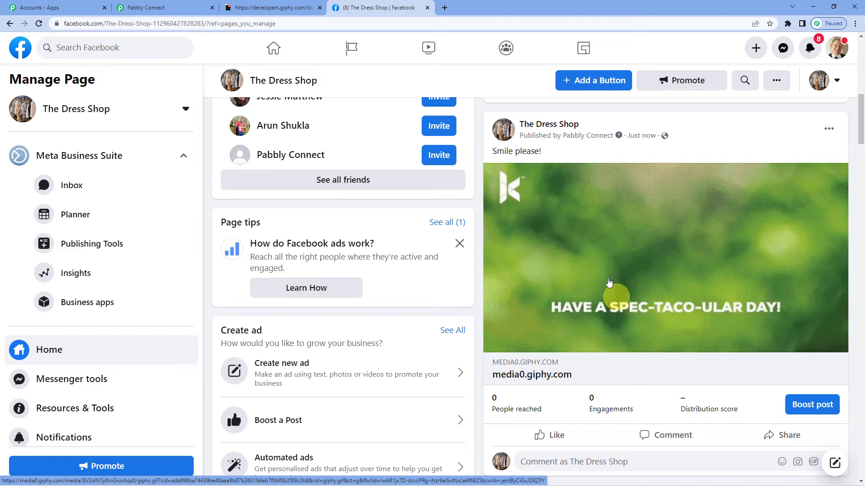
Step: Return to the Giphy To Facebook Pages workflow and scroll up through its steps
{"action": "left_click", "coordinate": [186, 4]}
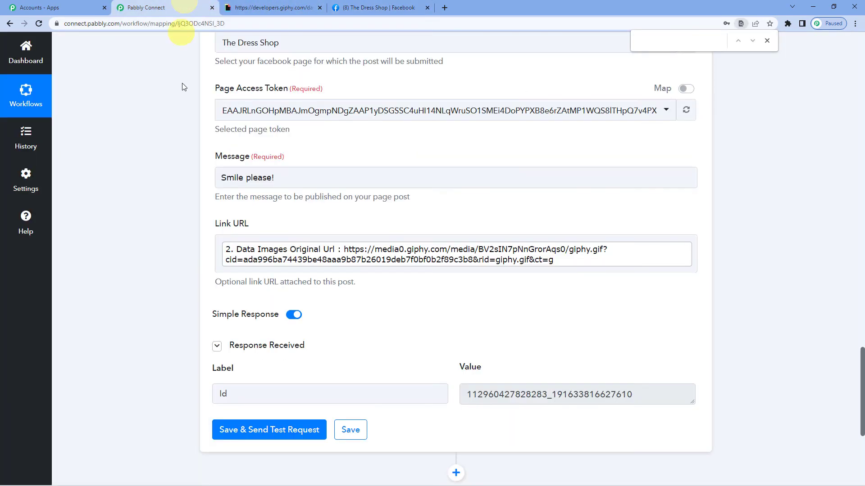
{"action": "scroll", "coordinate": [180, 281], "scroll_direction": "up", "scroll_amount": 1}
{"action": "scroll", "coordinate": [180, 281], "scroll_direction": "up", "scroll_amount": 2}
{"action": "scroll", "coordinate": [223, 220], "scroll_direction": "up", "scroll_amount": 1}
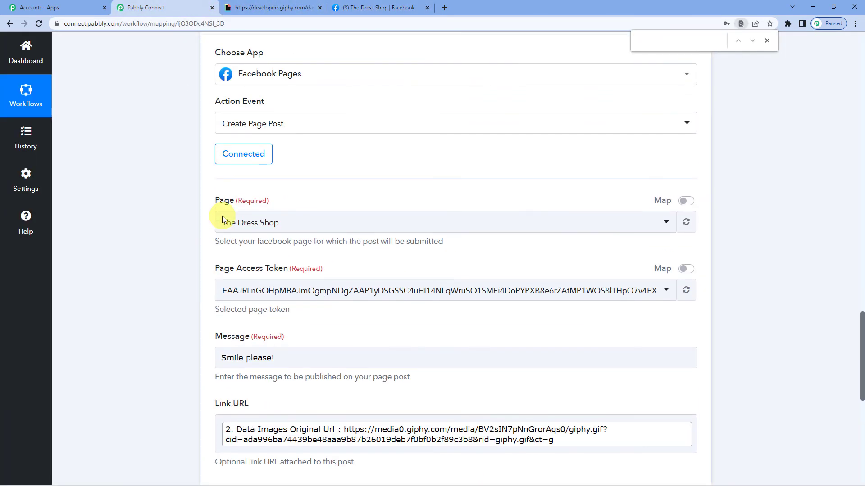
{"action": "scroll", "coordinate": [244, 244], "scroll_direction": "down", "scroll_amount": 1}
{"action": "left_click", "coordinate": [232, 311]}
{"action": "scroll", "coordinate": [230, 305], "scroll_direction": "up", "scroll_amount": 3}
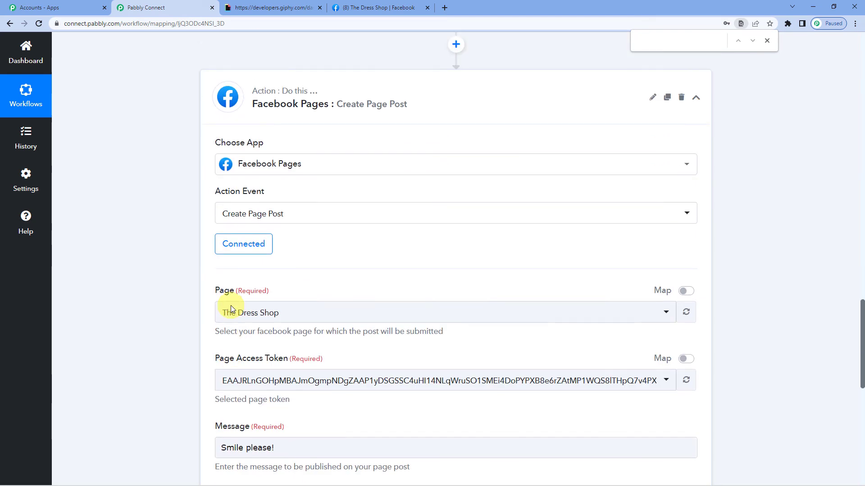
{"action": "scroll", "coordinate": [174, 251], "scroll_direction": "up", "scroll_amount": 3}
{"action": "scroll", "coordinate": [178, 187], "scroll_direction": "up", "scroll_amount": 5}
{"action": "scroll", "coordinate": [179, 185], "scroll_direction": "up", "scroll_amount": 4}
{"action": "scroll", "coordinate": [180, 185], "scroll_direction": "up", "scroll_amount": 4}
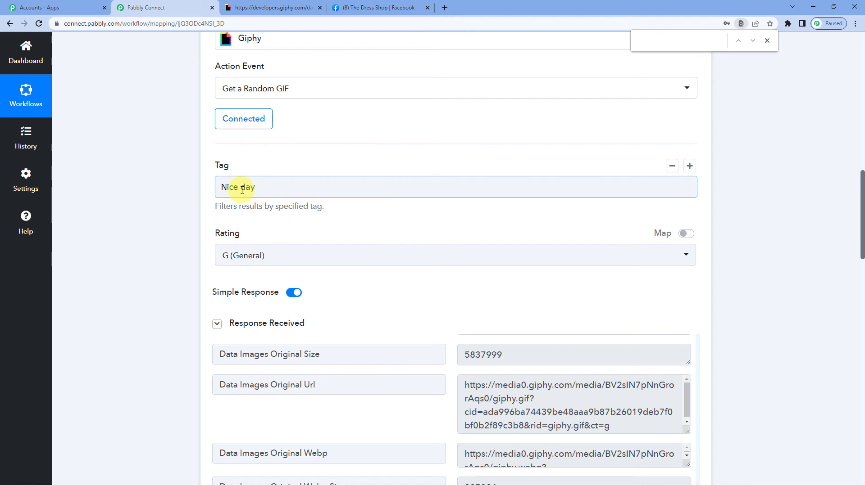
Step: Glance at the posted GIF on Facebook, then bring the daily Schedule trigger into view
{"action": "left_click", "coordinate": [380, 8]}
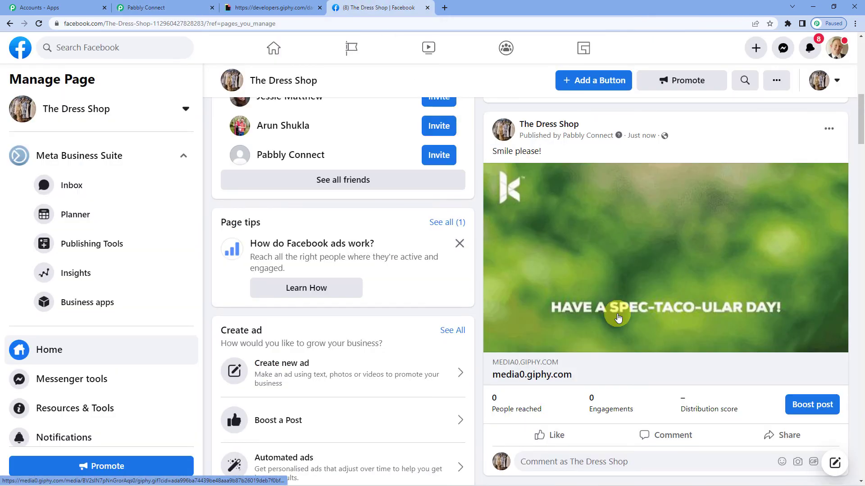
{"action": "left_click", "coordinate": [139, 5]}
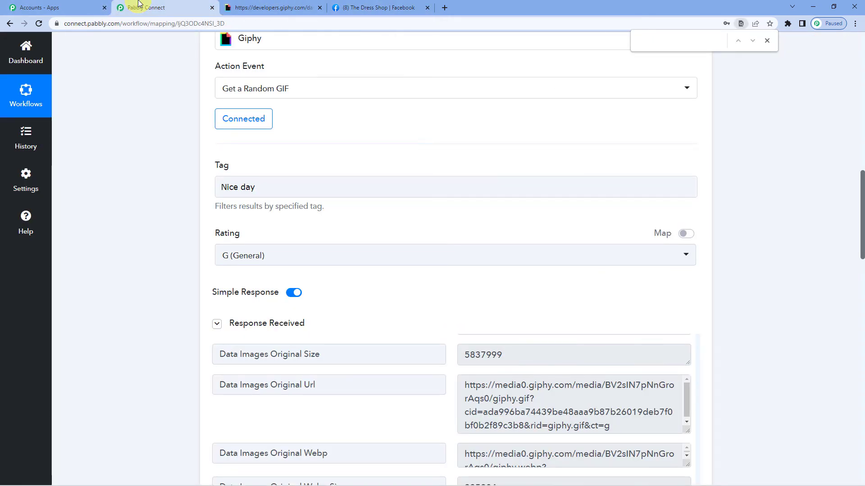
{"action": "scroll", "coordinate": [278, 407], "scroll_direction": "down", "scroll_amount": 10}
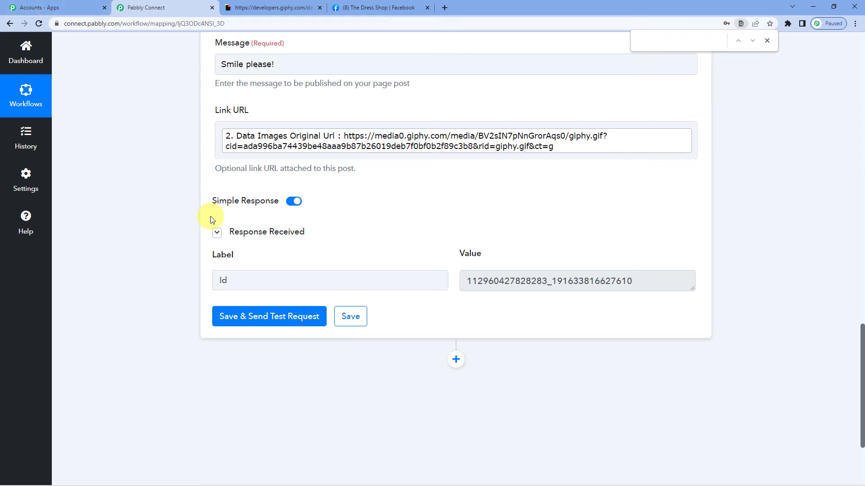
{"action": "scroll", "coordinate": [210, 216], "scroll_direction": "up", "scroll_amount": 5}
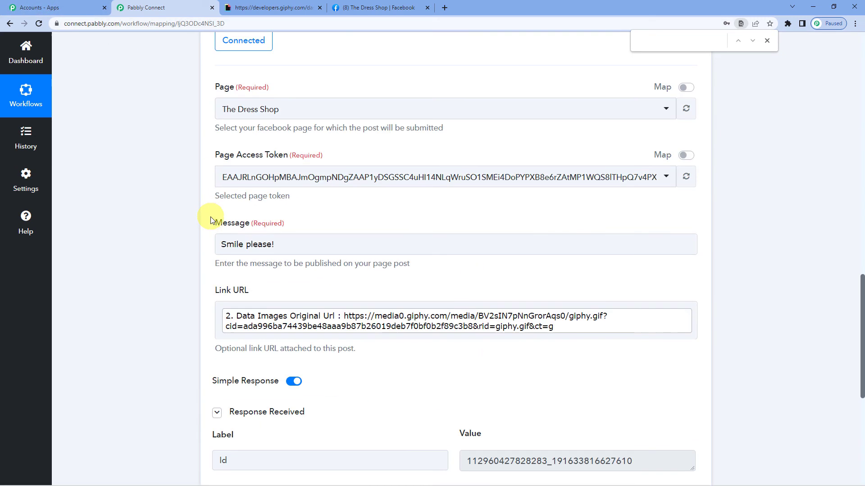
{"action": "scroll", "coordinate": [157, 207], "scroll_direction": "up", "scroll_amount": 10}
{"action": "scroll", "coordinate": [158, 207], "scroll_direction": "up", "scroll_amount": 10}
Step: Change the Schedule trigger to run at regular intervals, every 2
{"action": "scroll", "coordinate": [158, 207], "scroll_direction": "up", "scroll_amount": 10}
{"action": "scroll", "coordinate": [157, 208], "scroll_direction": "up", "scroll_amount": 2}
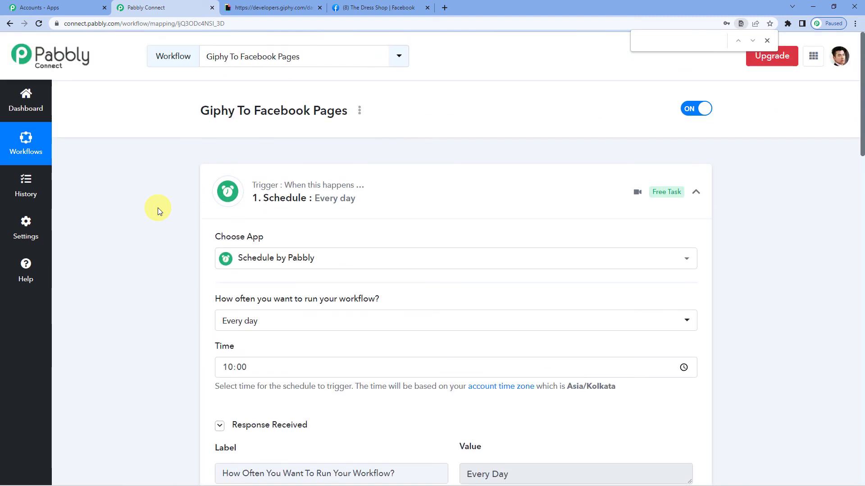
{"action": "scroll", "coordinate": [158, 208], "scroll_direction": "down", "scroll_amount": 2}
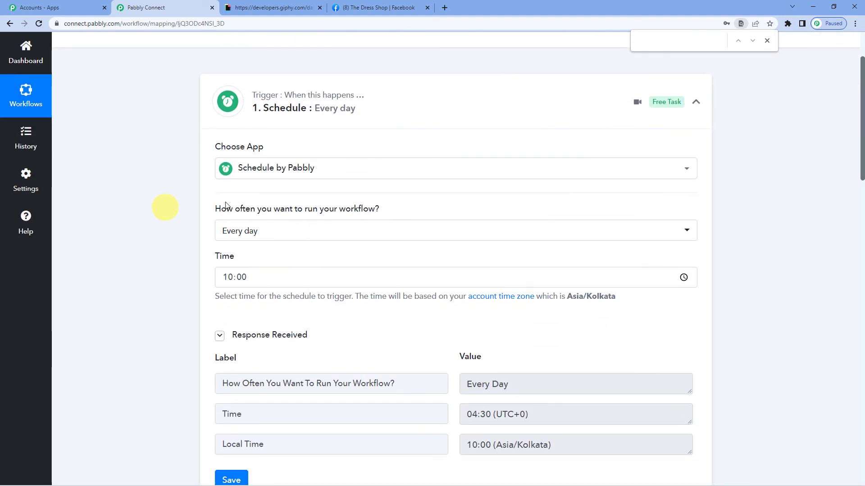
{"action": "left_click", "coordinate": [265, 238]}
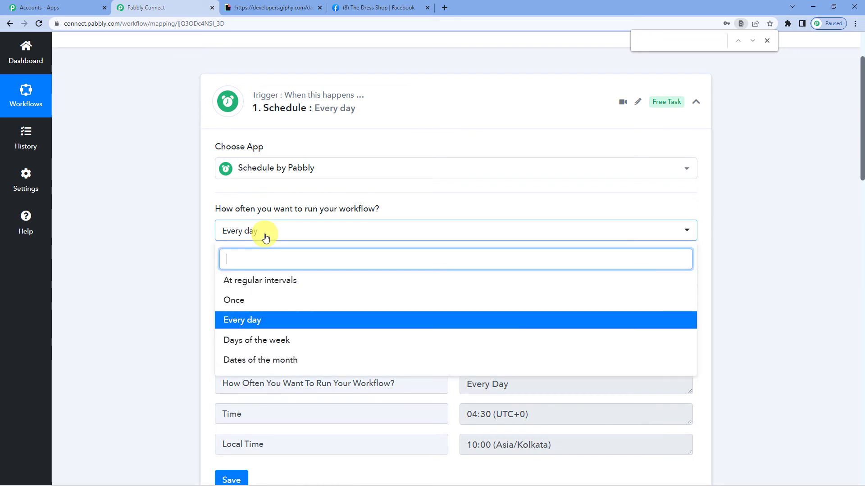
{"action": "left_click", "coordinate": [273, 281]}
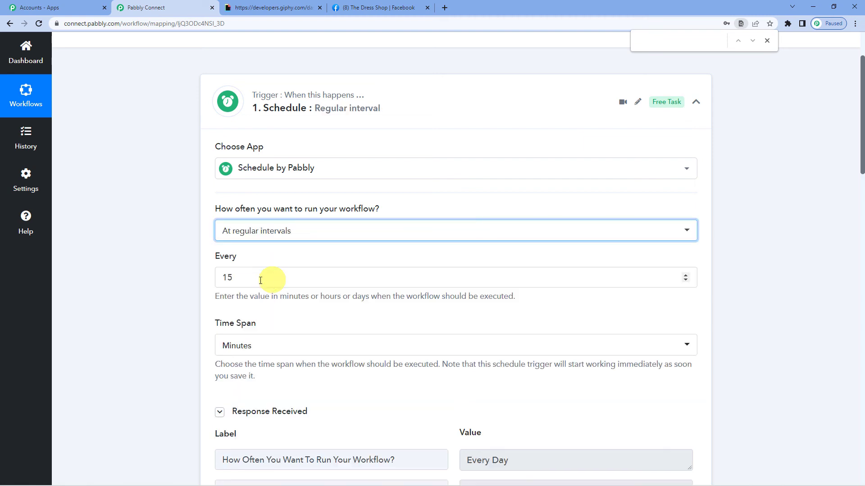
{"action": "left_click", "coordinate": [688, 281]}
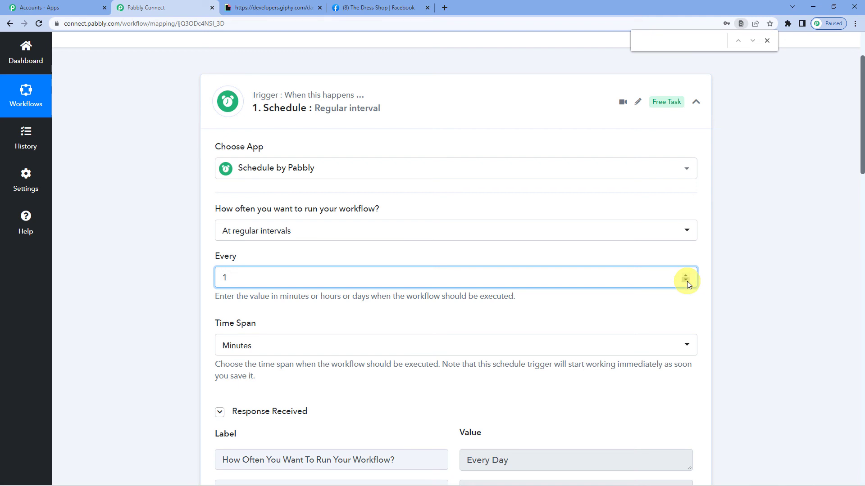
{"action": "left_click", "coordinate": [685, 275]}
Step: Set the interval time span to Minutes and save the trigger
{"action": "scroll", "coordinate": [336, 263], "scroll_direction": "down", "scroll_amount": 2}
{"action": "scroll", "coordinate": [336, 264], "scroll_direction": "down", "scroll_amount": 2}
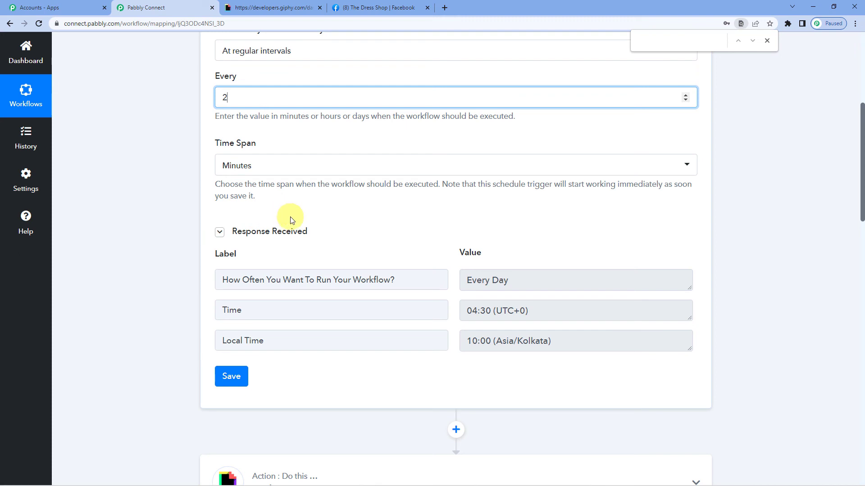
{"action": "scroll", "coordinate": [290, 219], "scroll_direction": "up", "scroll_amount": 2}
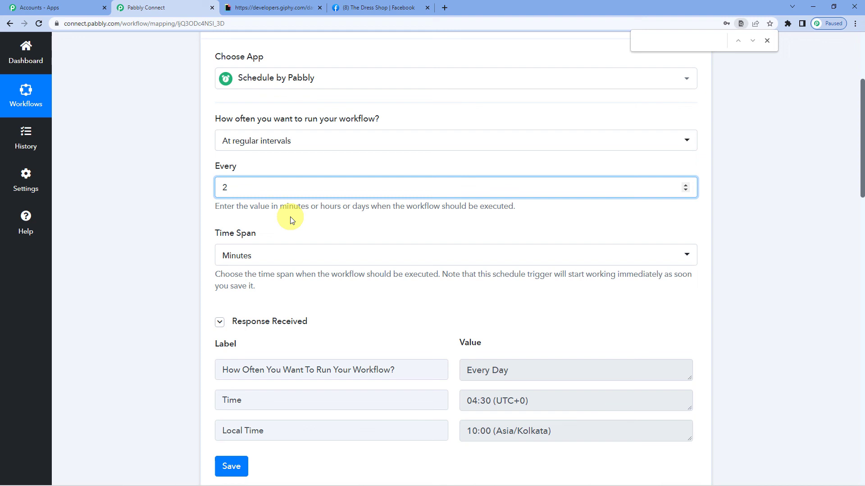
{"action": "scroll", "coordinate": [290, 219], "scroll_direction": "down", "scroll_amount": 1}
{"action": "scroll", "coordinate": [290, 218], "scroll_direction": "down", "scroll_amount": 2}
{"action": "left_click", "coordinate": [230, 341]}
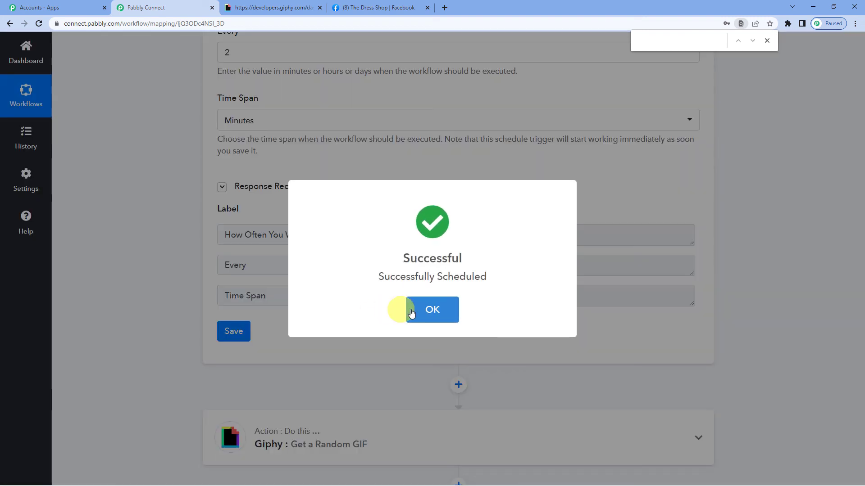
{"action": "left_click", "coordinate": [417, 314]}
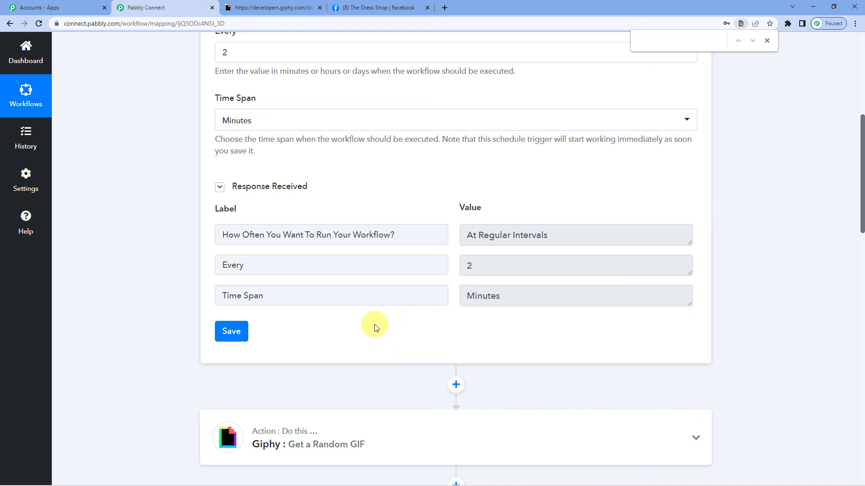
Step: Scroll The Dress Shop's Facebook page to find the newer automatic 'Smile please!' GIF post
{"action": "left_click", "coordinate": [380, 6]}
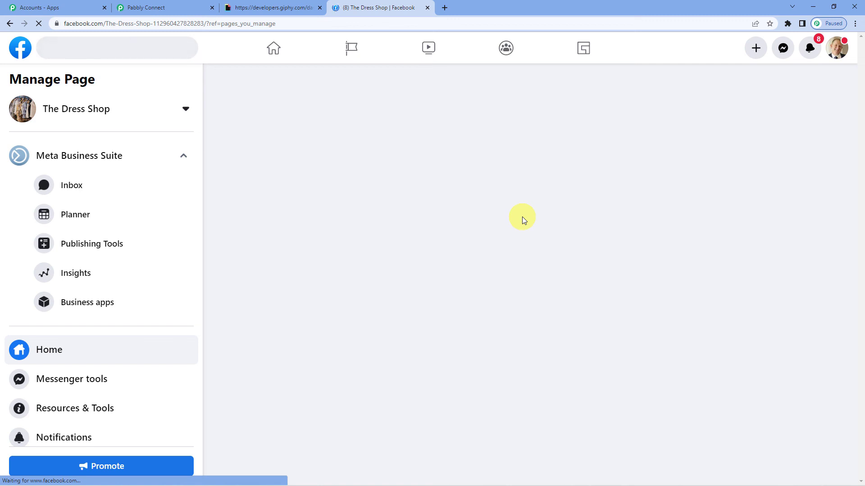
{"action": "scroll", "coordinate": [522, 217], "scroll_direction": "down", "scroll_amount": 5}
{"action": "scroll", "coordinate": [523, 217], "scroll_direction": "down", "scroll_amount": 1}
{"action": "scroll", "coordinate": [523, 217], "scroll_direction": "down", "scroll_amount": 2}
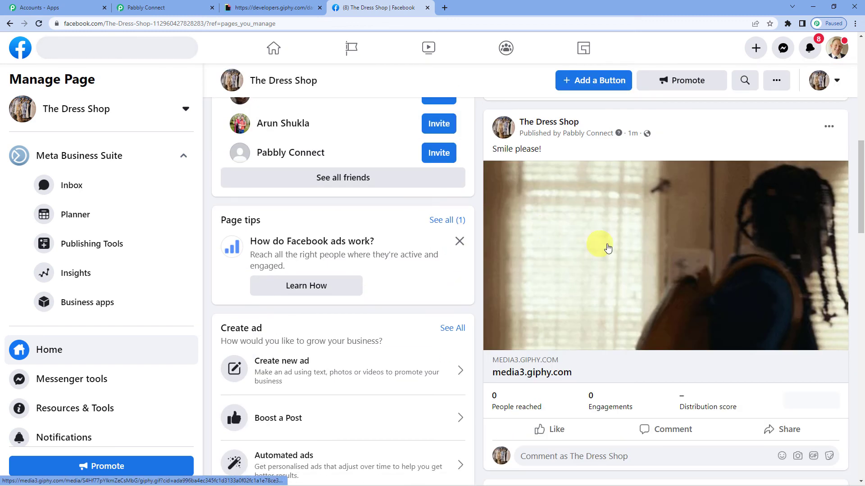
{"action": "scroll", "coordinate": [563, 212], "scroll_direction": "down", "scroll_amount": 4}
{"action": "scroll", "coordinate": [581, 345], "scroll_direction": "down", "scroll_amount": 1}
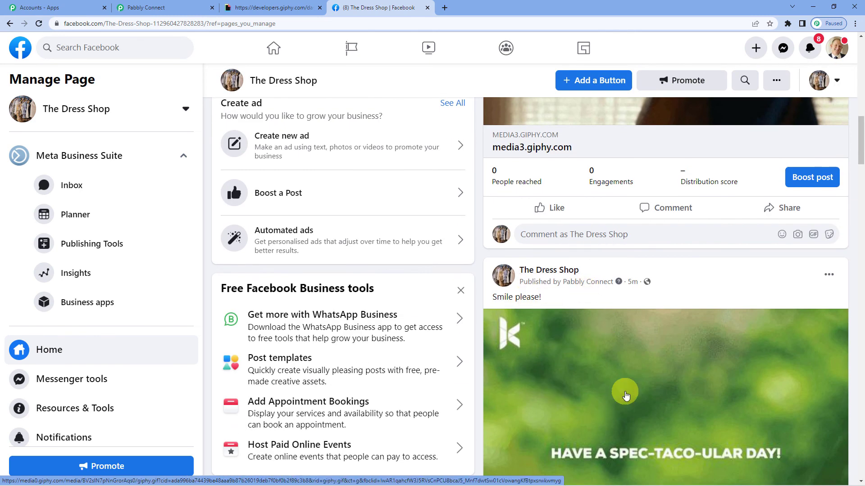
{"action": "scroll", "coordinate": [624, 393], "scroll_direction": "down", "scroll_amount": 2}
{"action": "scroll", "coordinate": [638, 361], "scroll_direction": "up", "scroll_amount": 5}
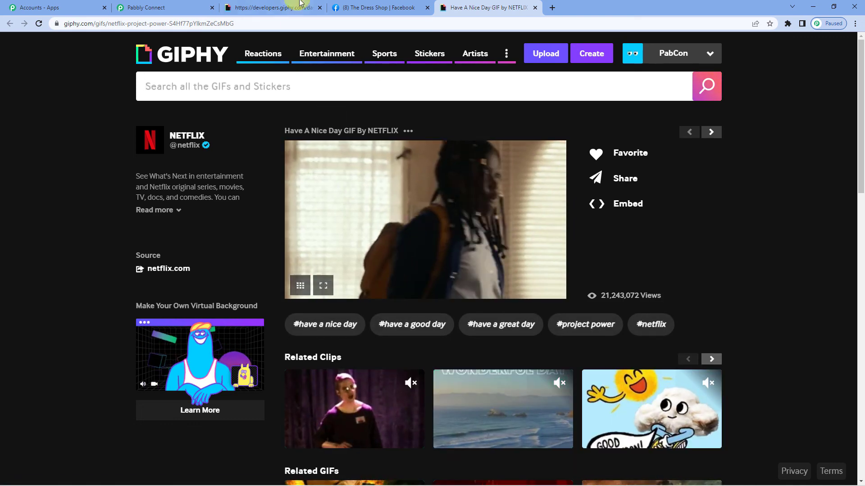
Step: Return to the Pabbly Connect workflow editor with the every-2-minutes trigger
{"action": "left_click", "coordinate": [198, 3]}
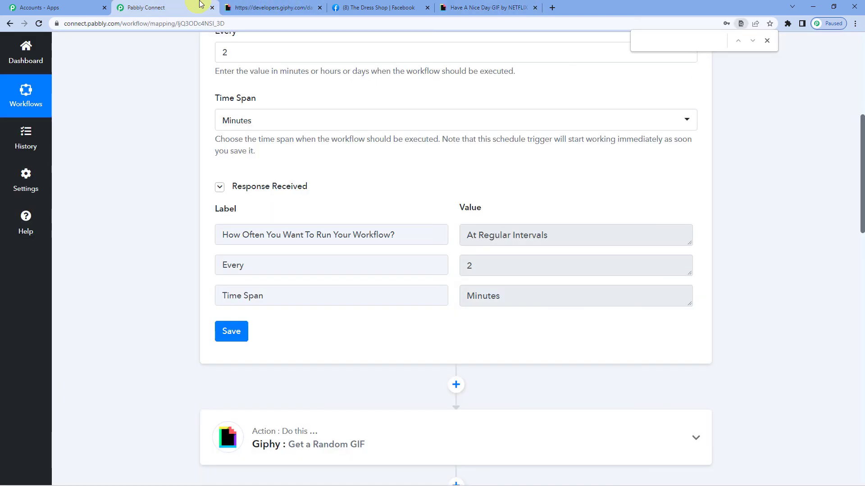